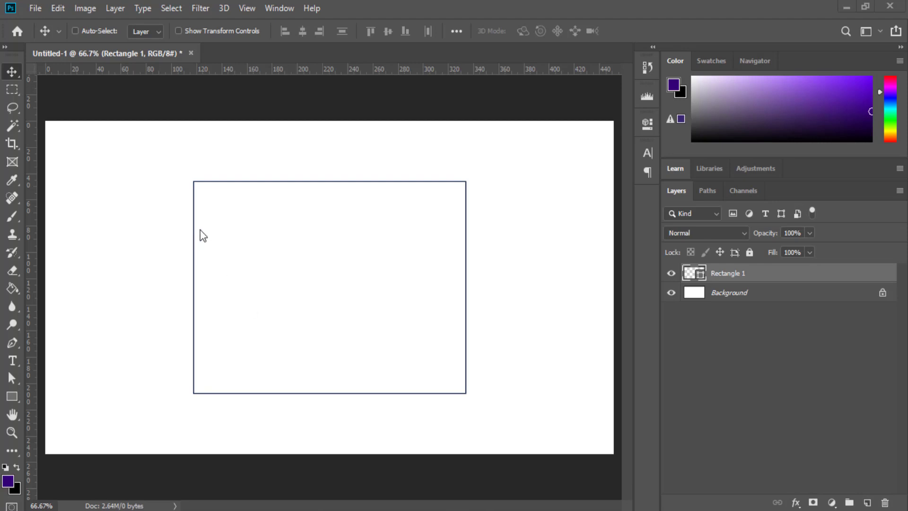
pyautogui.click(58, 9)
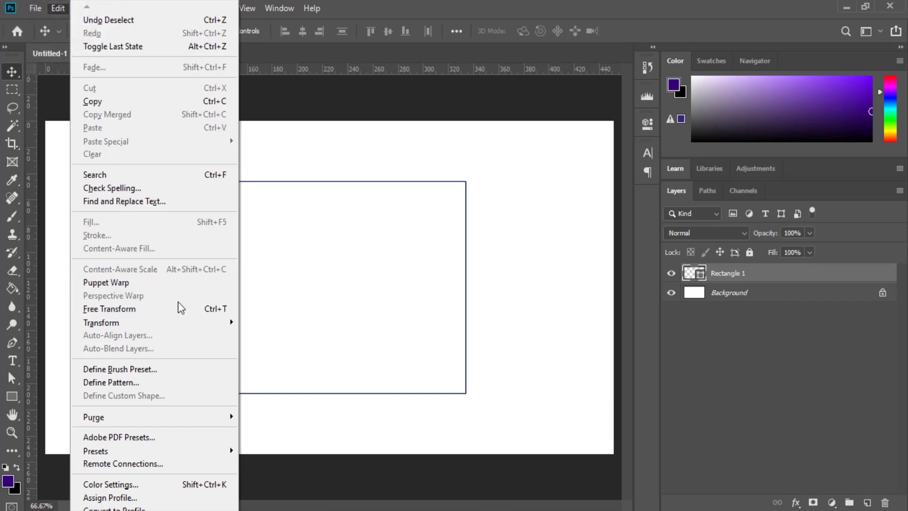
pyautogui.moveTo(231, 324)
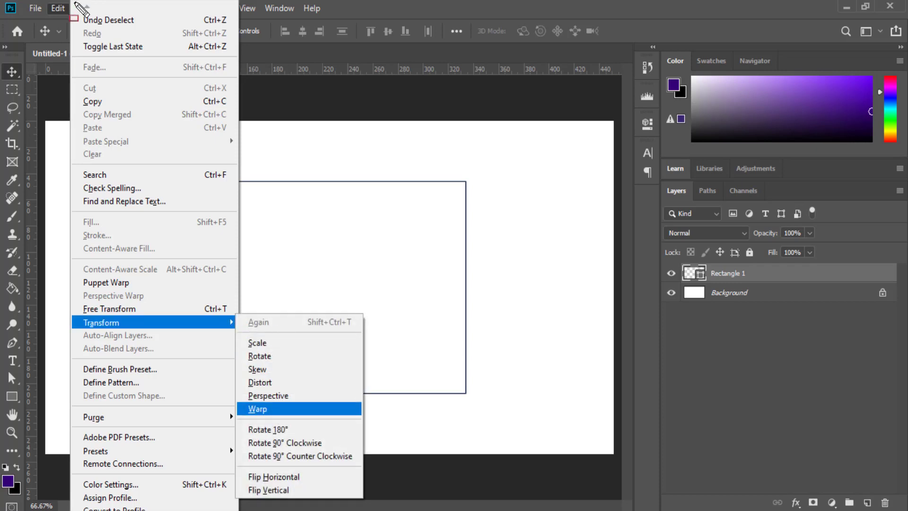
pyautogui.moveTo(70, 2)
pyautogui.mouseDown()
pyautogui.moveTo(135, 47)
pyautogui.moveTo(245, 219)
pyautogui.moveTo(254, 289)
pyautogui.moveTo(243, 312)
pyautogui.moveTo(241, 303)
pyautogui.mouseUp()
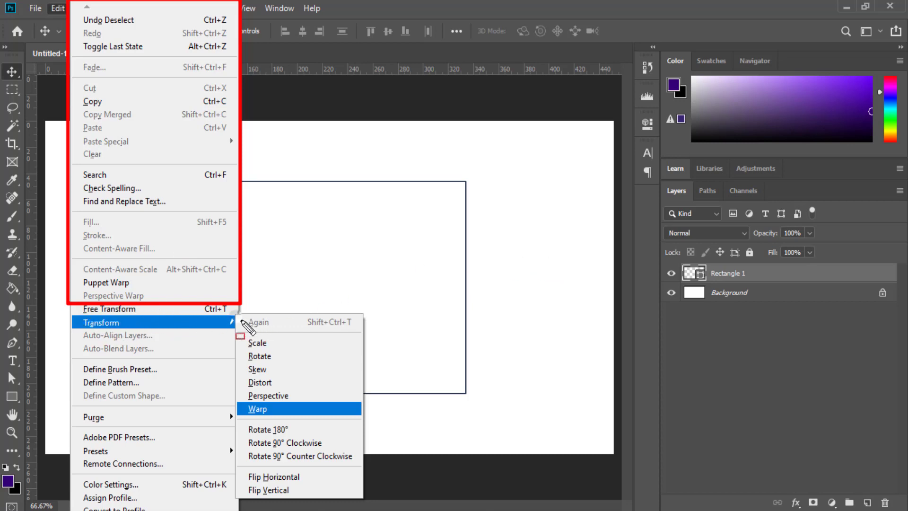
pyautogui.moveTo(235, 314); pyautogui.dragTo(362, 500)
pyautogui.press('Escape')
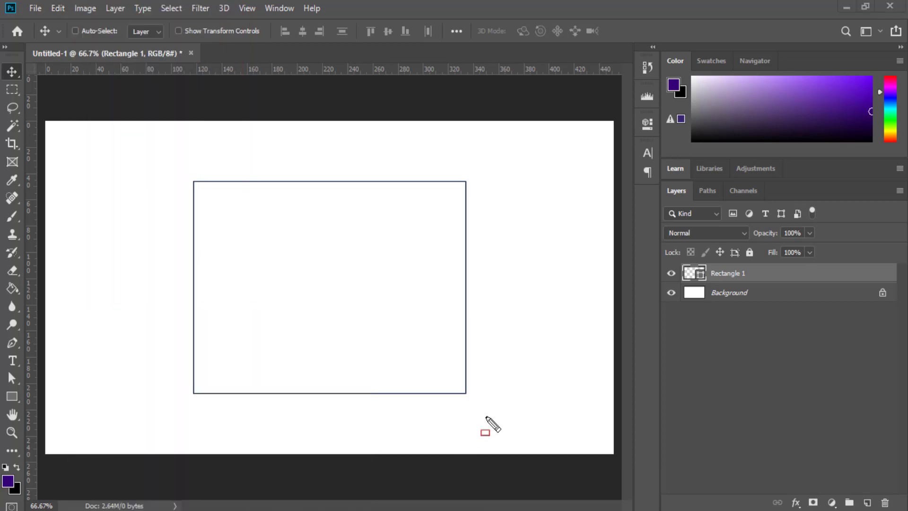
pyautogui.click(58, 6)
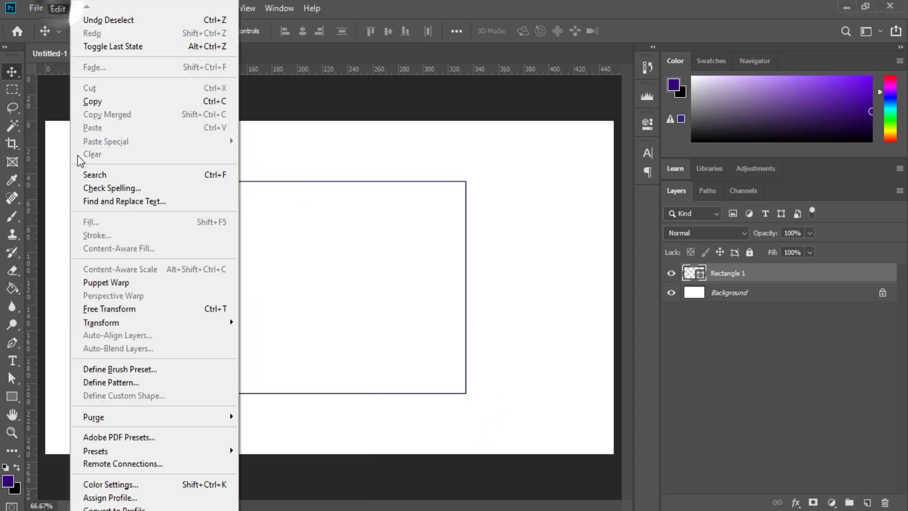
pyautogui.click(527, 324)
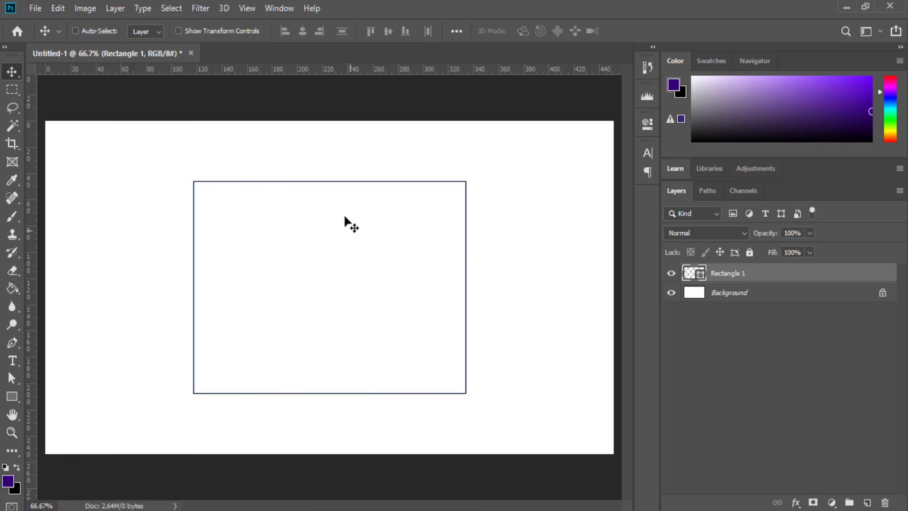
# Step: Delete the Rectangle 1 layer, leaving only the Background layer
pyautogui.click(748, 294)
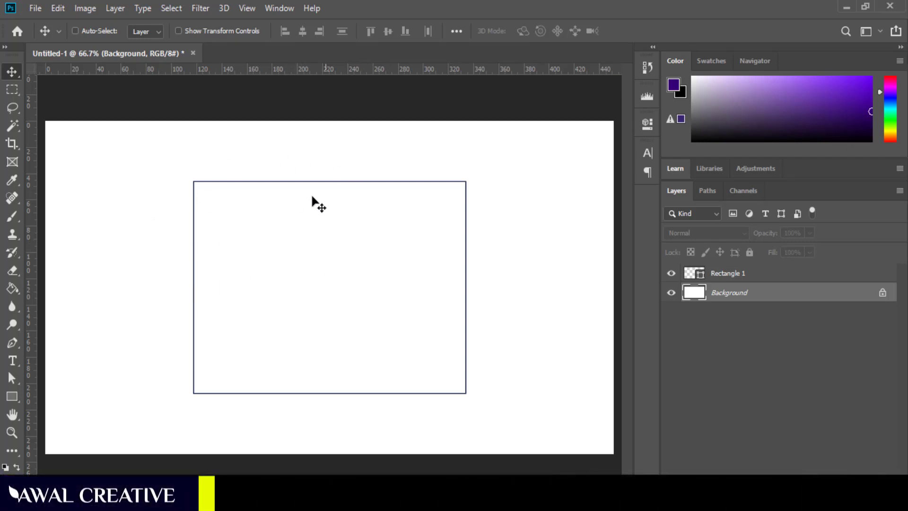
pyautogui.click(731, 276)
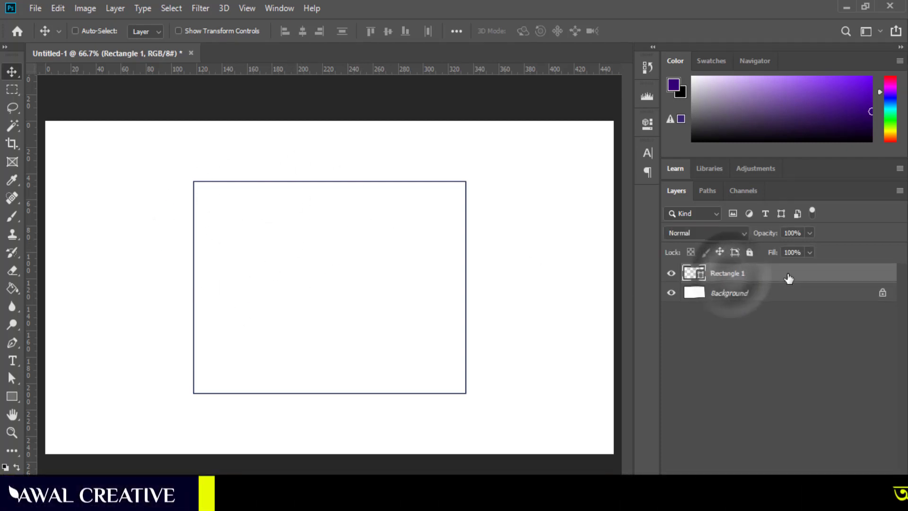
pyautogui.moveTo(789, 278); pyautogui.dragTo(887, 501)
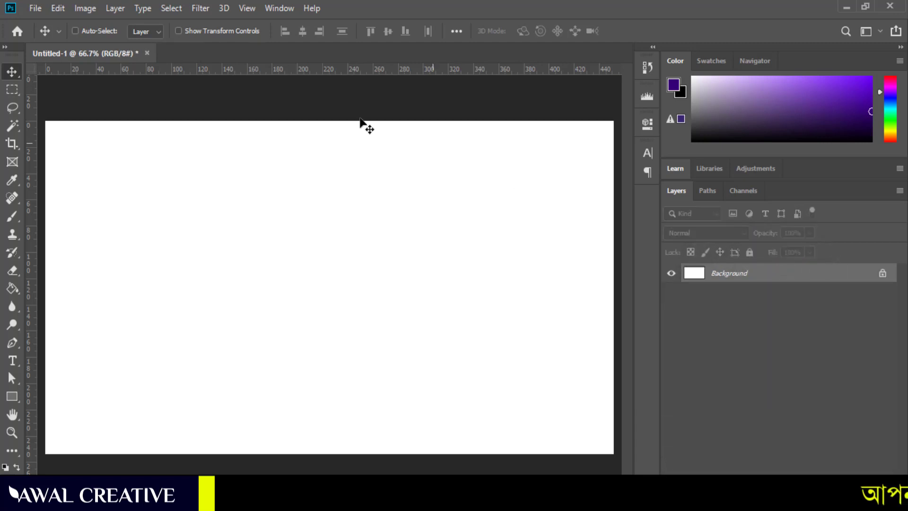
# Step: Draw a circle about 382 px in diameter with a light blue fill in the upper-left part of the canvas
pyautogui.click(14, 399)
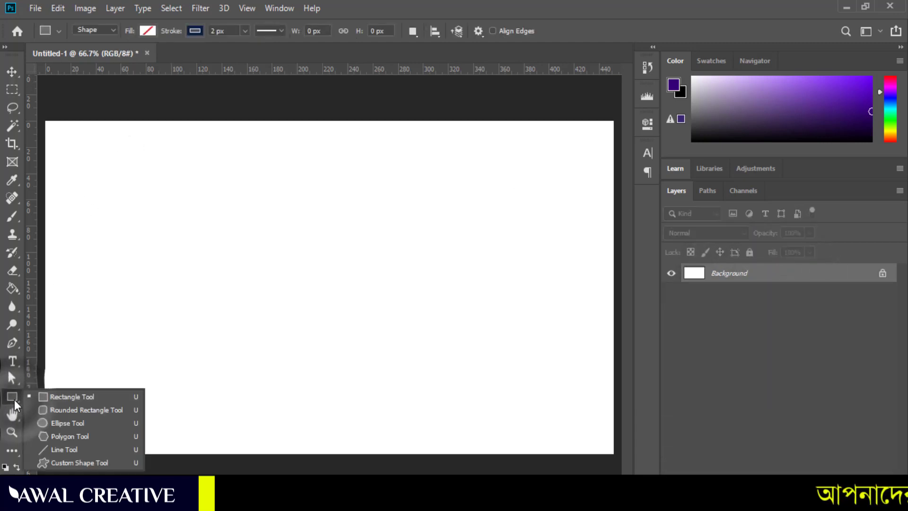
pyautogui.click(69, 422)
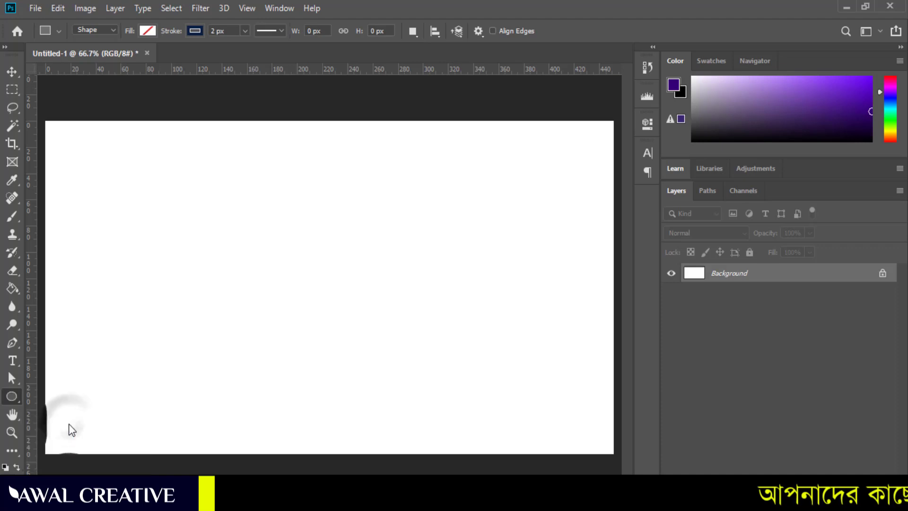
pyautogui.click(148, 30)
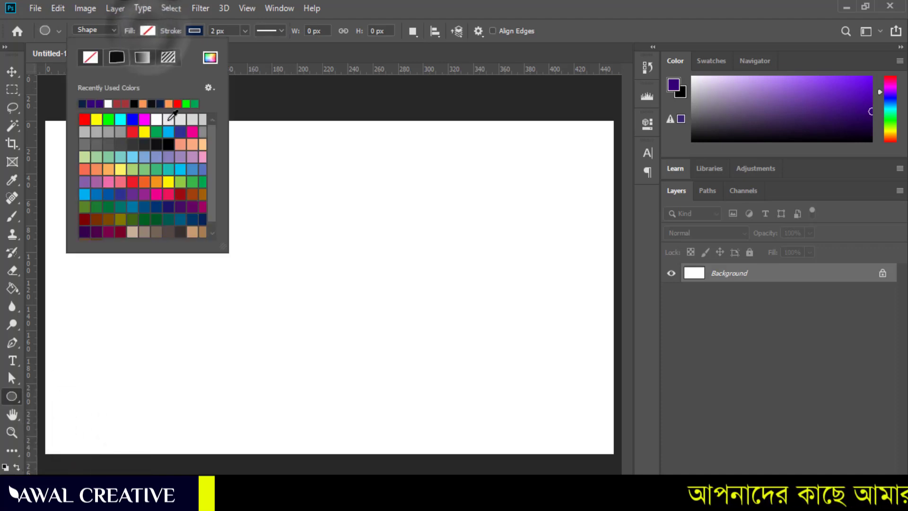
pyautogui.click(166, 133)
pyautogui.click(423, 5)
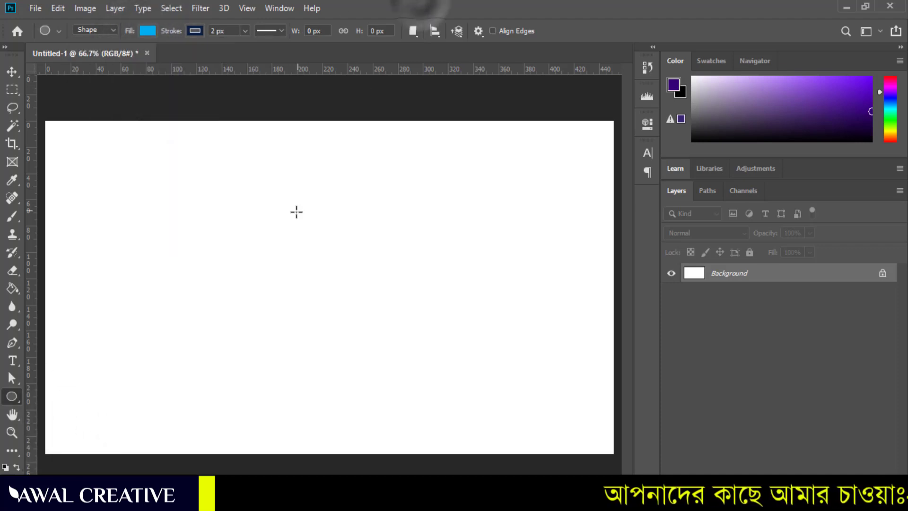
pyautogui.moveTo(214, 192); pyautogui.dragTo(301, 282)
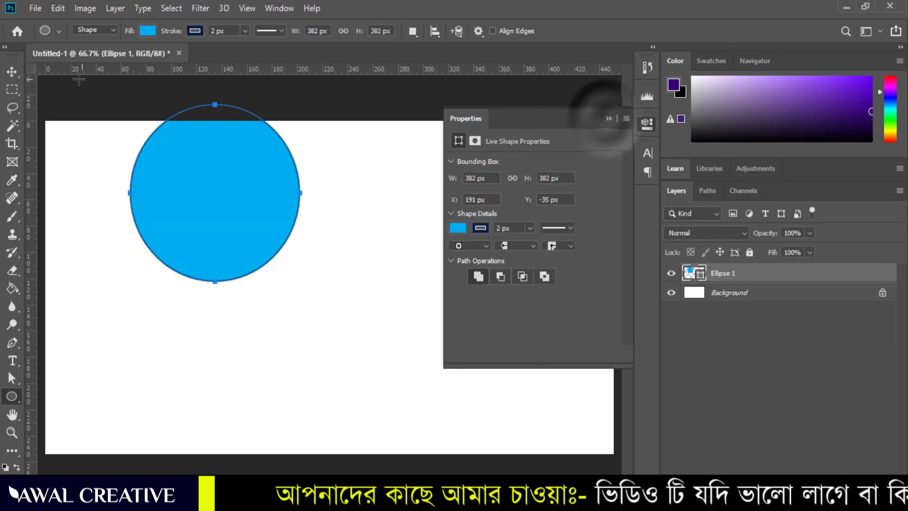
# Step: Move the blue circle to the centre of the canvas and collapse its shape properties
pyautogui.click(10, 70)
pyautogui.moveTo(237, 175); pyautogui.dragTo(315, 289)
pyautogui.click(607, 118)
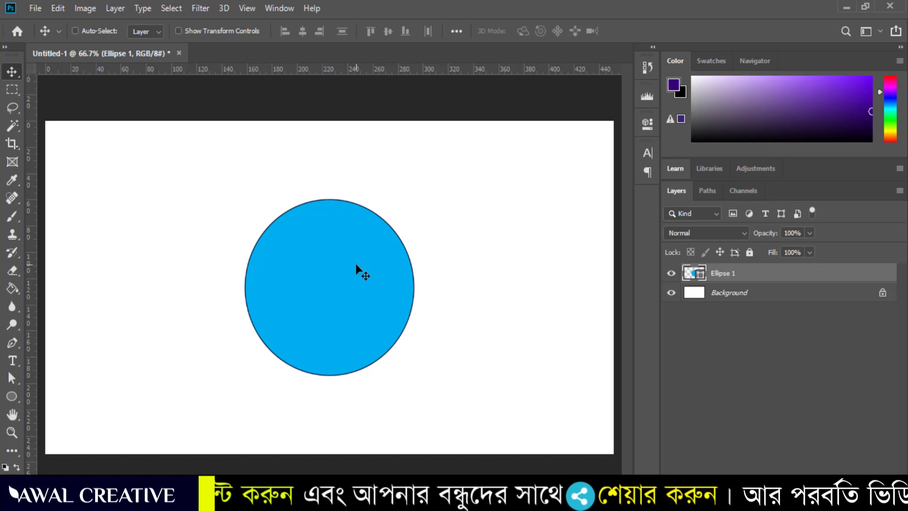
# Step: Try reshaping the circle with Free Transform to about 80% width and 130% height, and discard the transformation
pyautogui.click(58, 8)
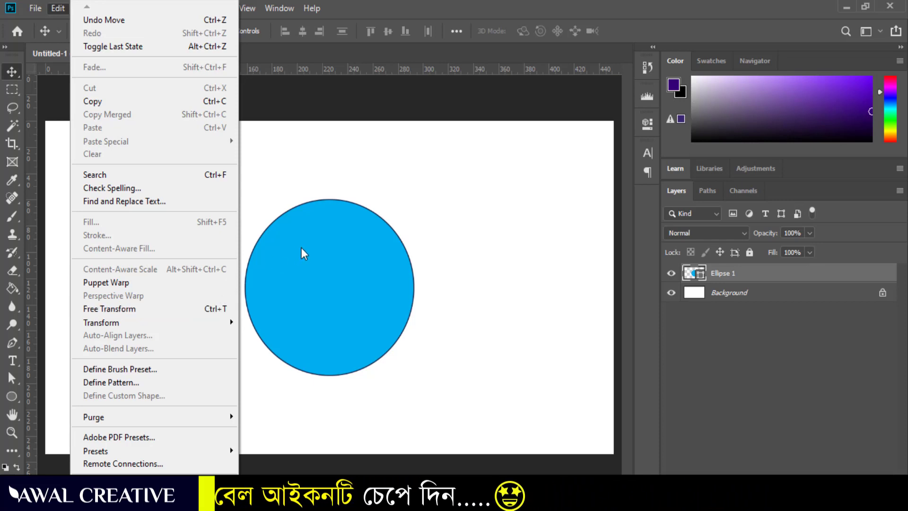
pyautogui.click(194, 313)
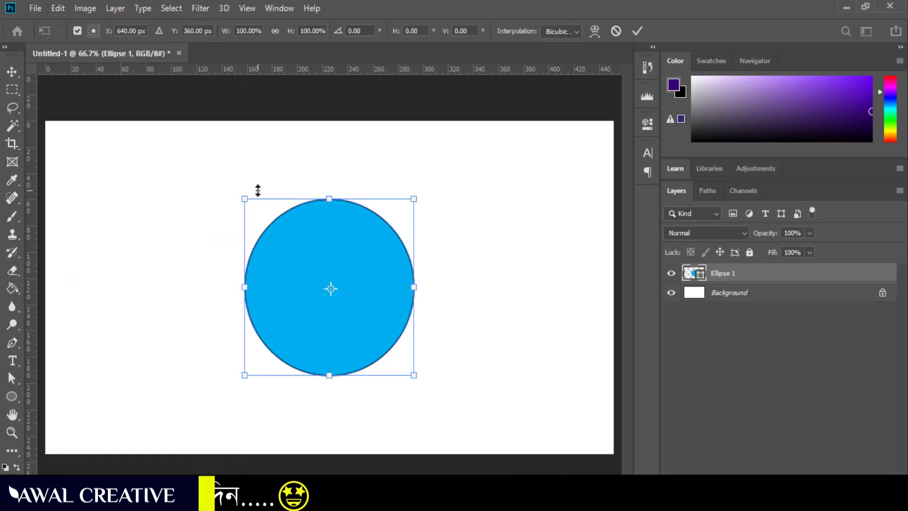
pyautogui.moveTo(222, 178)
pyautogui.mouseDown()
pyautogui.moveTo(381, 312)
pyautogui.moveTo(447, 405)
pyautogui.moveTo(433, 398)
pyautogui.mouseUp()
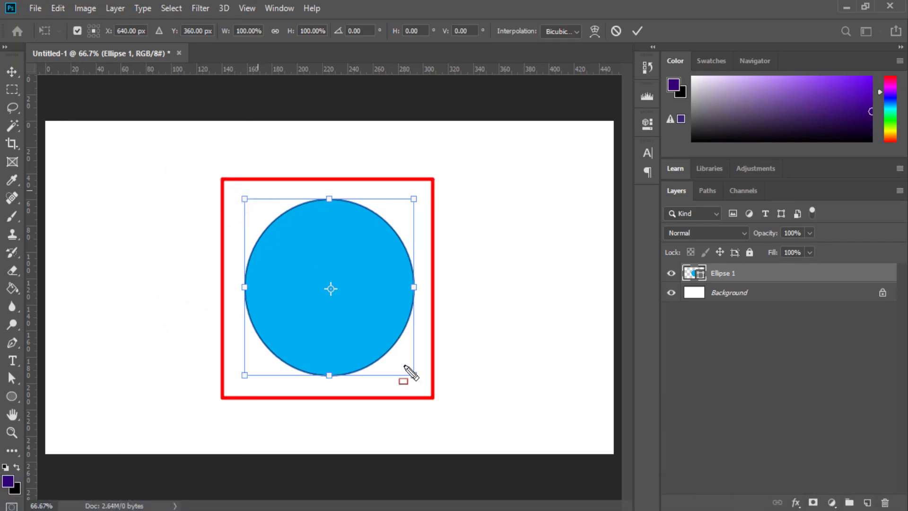
pyautogui.moveTo(403, 362); pyautogui.dragTo(422, 389)
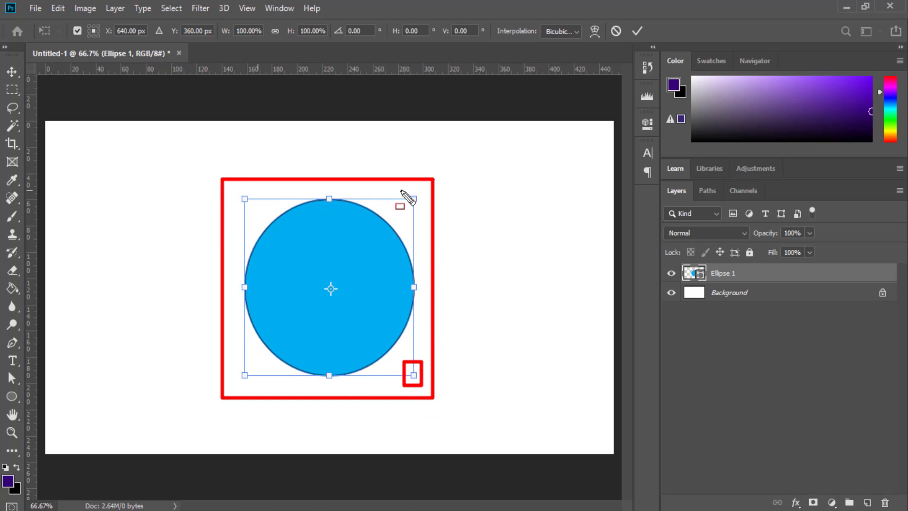
pyautogui.moveTo(400, 190)
pyautogui.mouseDown()
pyautogui.moveTo(423, 201)
pyautogui.moveTo(401, 209)
pyautogui.mouseUp()
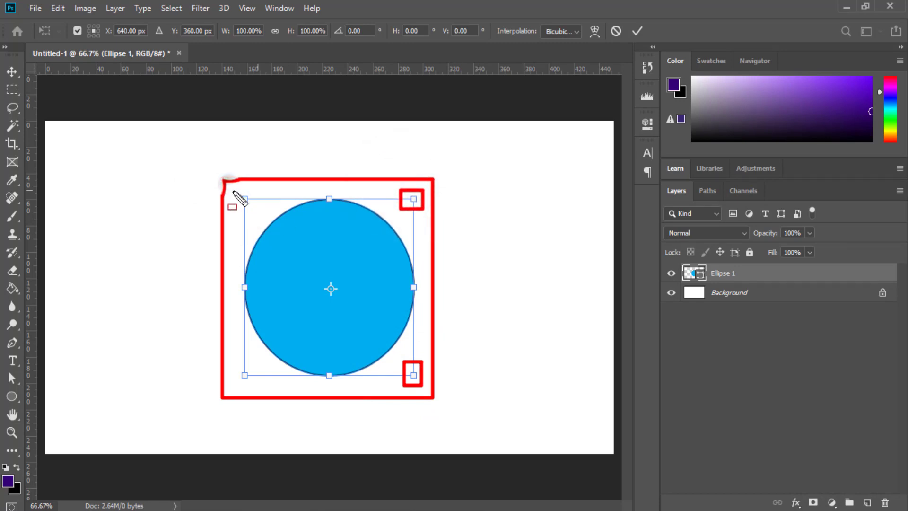
pyautogui.moveTo(229, 184); pyautogui.dragTo(253, 210)
pyautogui.moveTo(236, 276); pyautogui.dragTo(262, 303)
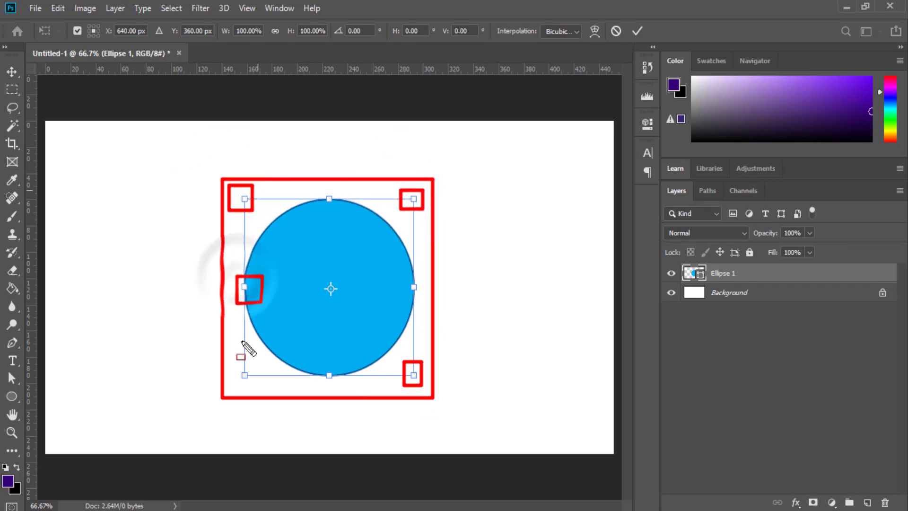
pyautogui.moveTo(232, 358); pyautogui.dragTo(271, 392)
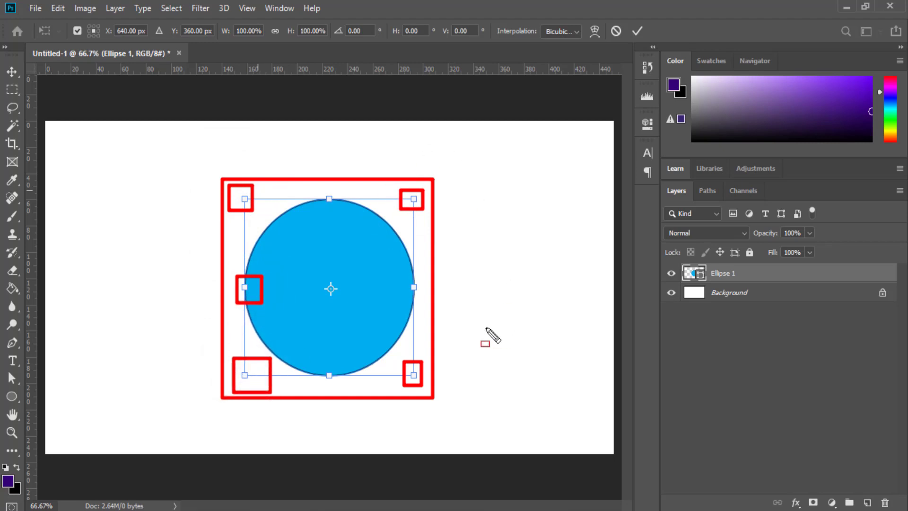
pyautogui.press('Escape')
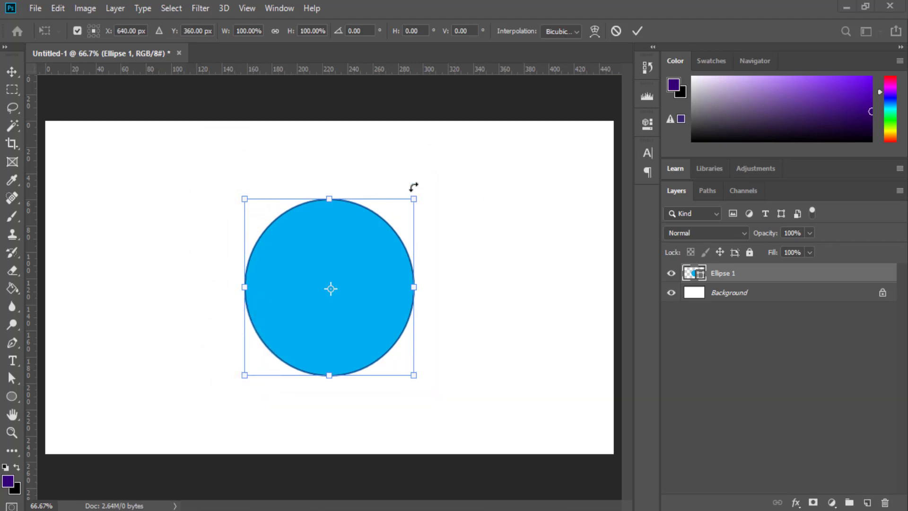
pyautogui.moveTo(411, 196); pyautogui.dragTo(537, 172)
pyautogui.moveTo(390, 171); pyautogui.dragTo(390, 115)
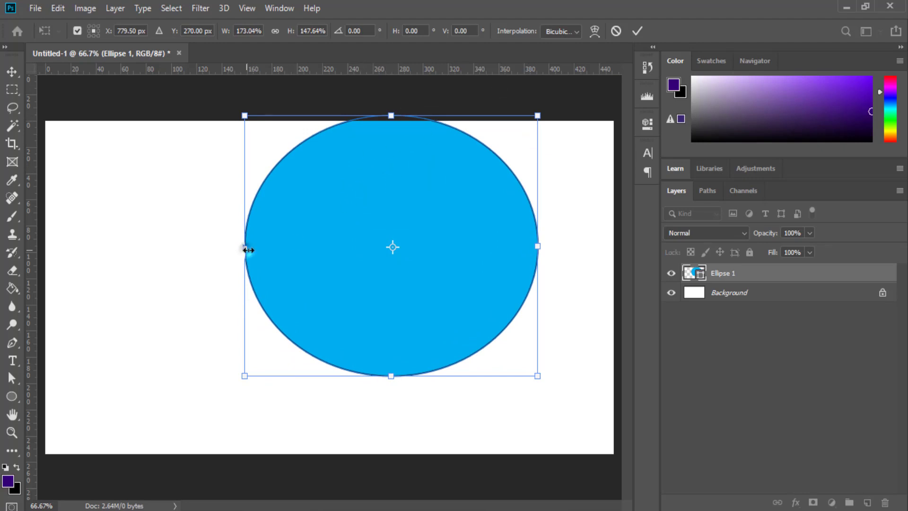
pyautogui.moveTo(249, 250); pyautogui.dragTo(412, 248)
pyautogui.moveTo(507, 263); pyautogui.dragTo(453, 289)
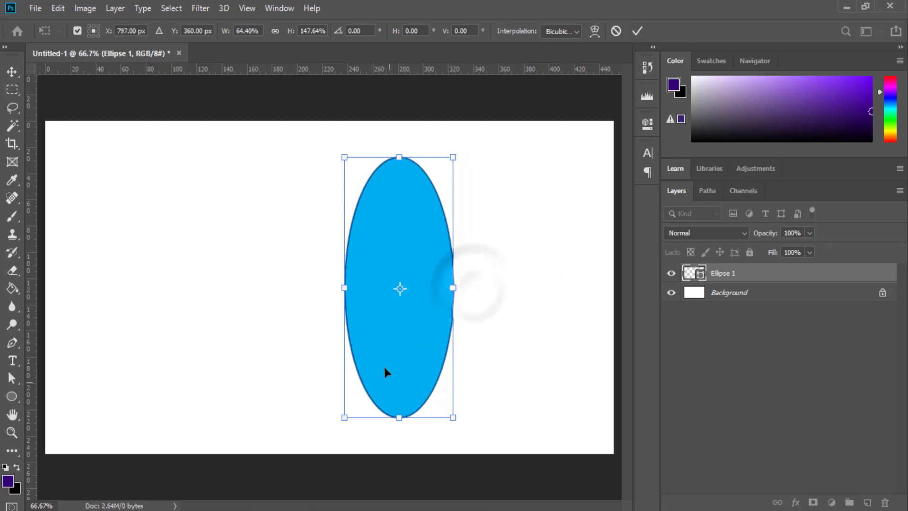
pyautogui.moveTo(340, 291); pyautogui.dragTo(317, 287)
pyautogui.moveTo(385, 156); pyautogui.dragTo(386, 188)
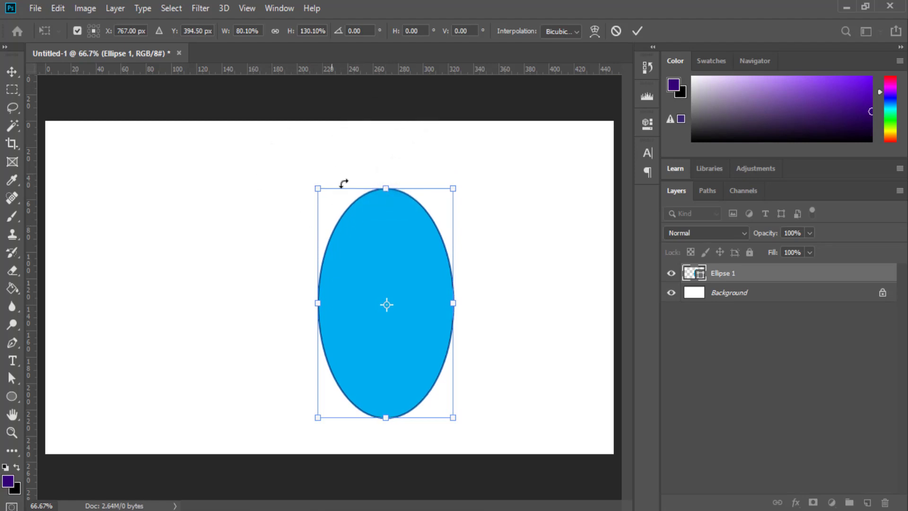
pyautogui.click(615, 31)
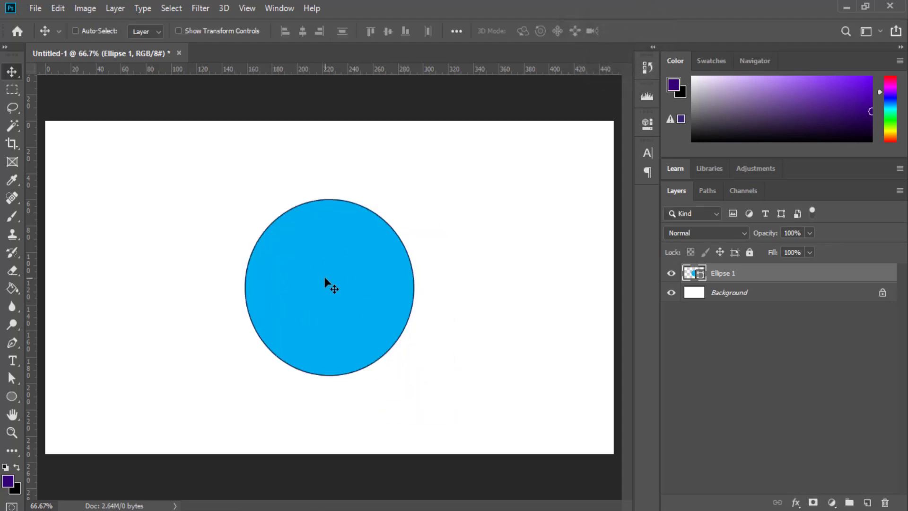
# Step: Enable Show Transform Controls for the Move tool so the circle gets a bounding box
pyautogui.click(11, 71)
pyautogui.hotkey('ctrl', 'alt', 'd')
pyautogui.moveTo(63, 19)
pyautogui.mouseDown()
pyautogui.moveTo(111, 40)
pyautogui.moveTo(513, 81)
pyautogui.moveTo(610, 59)
pyautogui.moveTo(620, 45)
pyautogui.mouseUp()
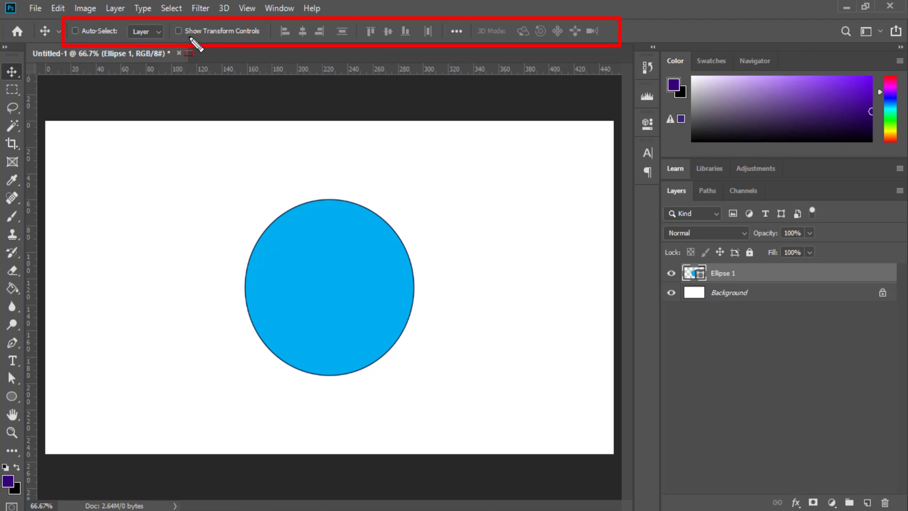
pyautogui.press('Escape')
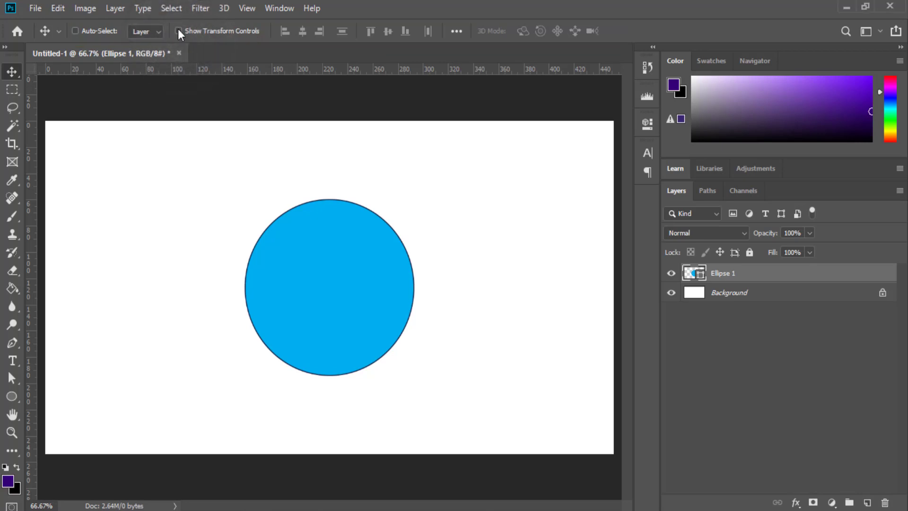
pyautogui.click(178, 31)
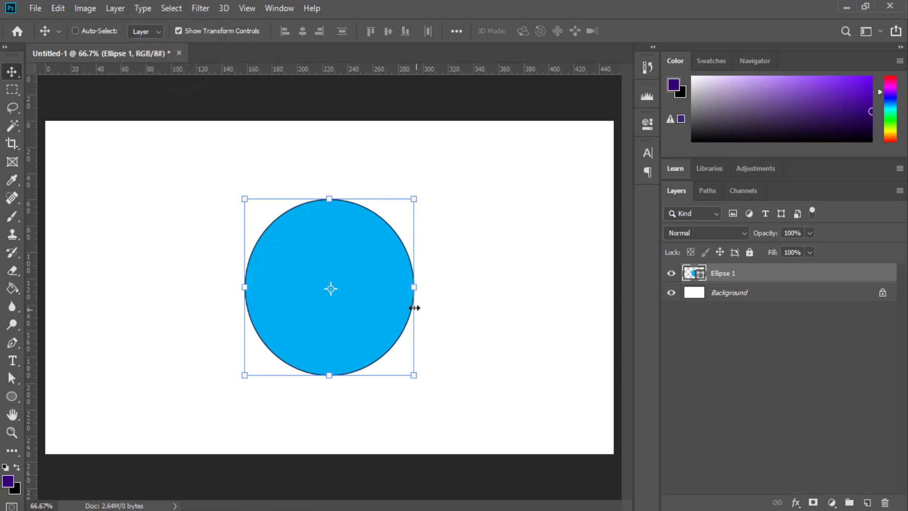
pyautogui.click(58, 8)
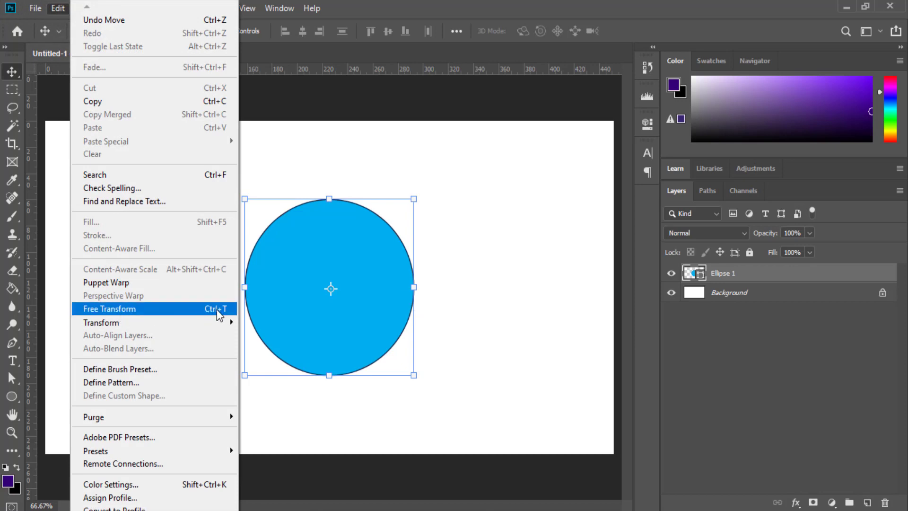
pyautogui.click(277, 86)
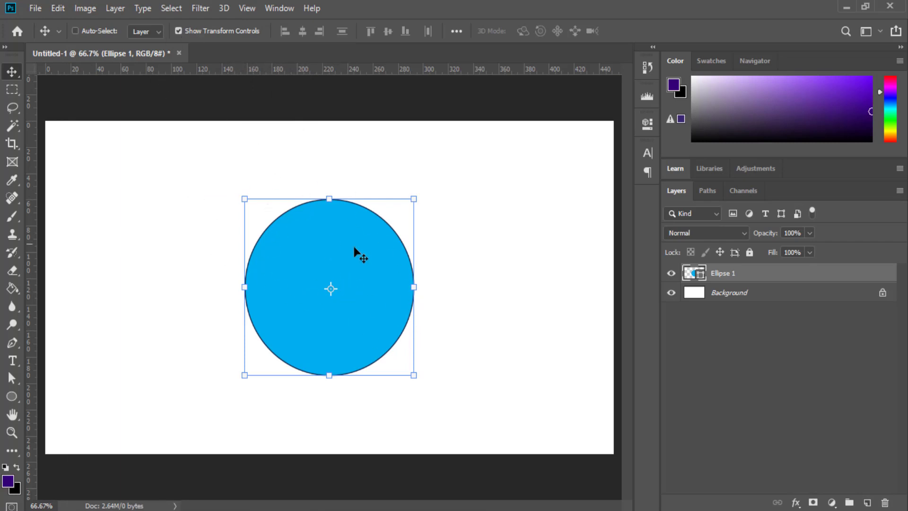
# Step: Draw a rectangle about 373 × 181 px overlapping the circle's upper-right edge and fill it with dark purple
pyautogui.click(17, 393)
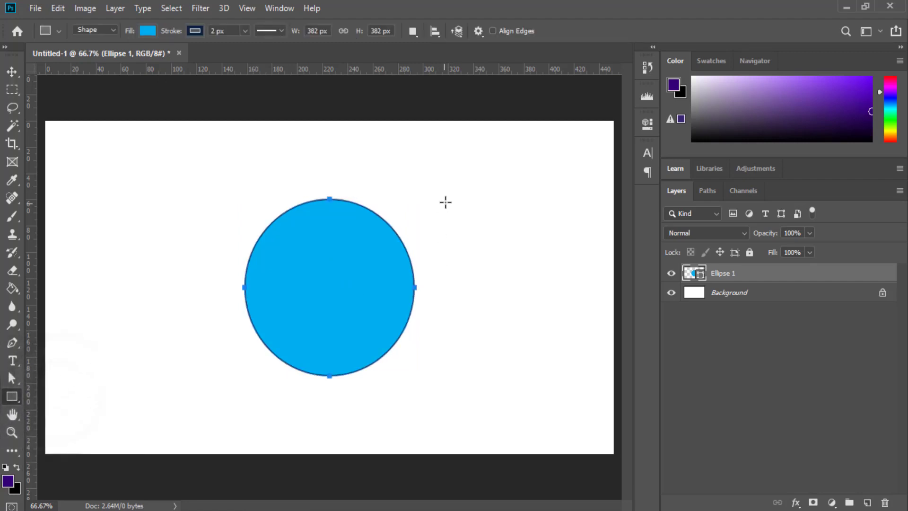
pyautogui.moveTo(453, 196); pyautogui.dragTo(536, 238)
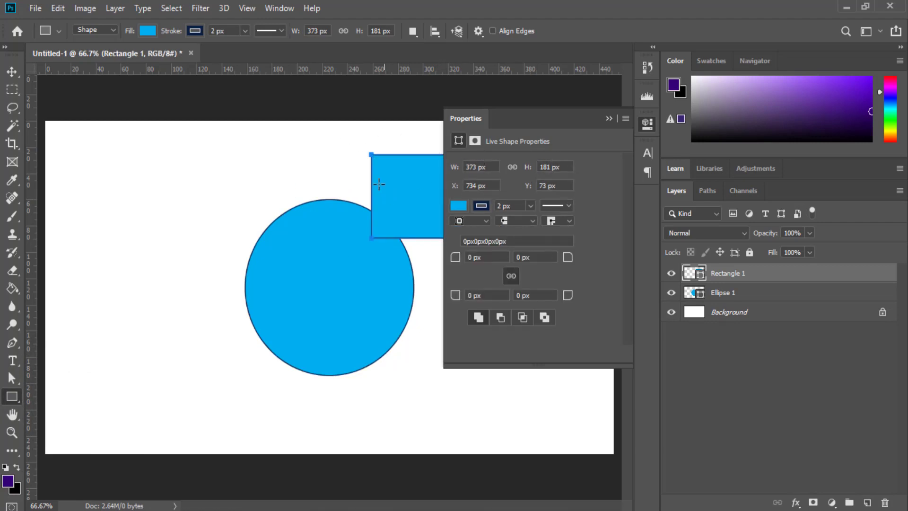
pyautogui.click(459, 206)
pyautogui.click(494, 279)
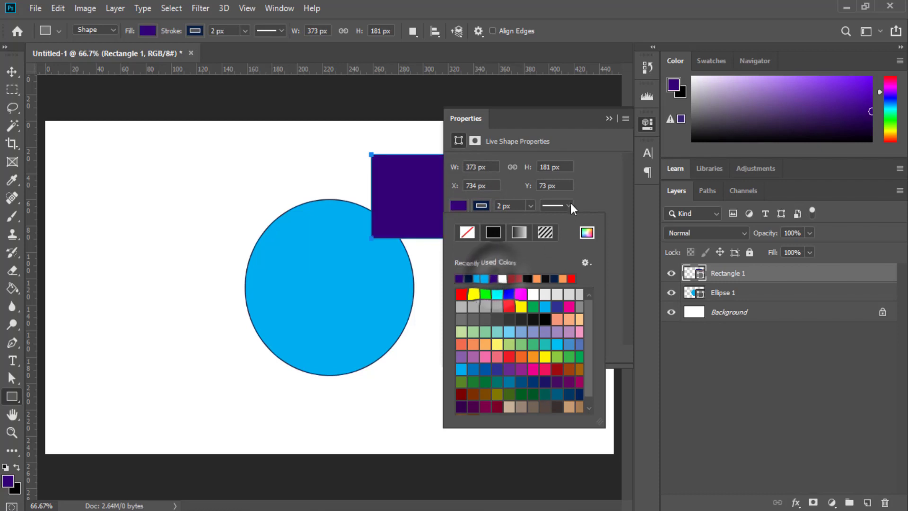
# Step: Collapse the rectangle's shape properties and use the Move tool to move the purple rectangle to the canvas's upper-left area
pyautogui.click(610, 118)
pyautogui.click(610, 118)
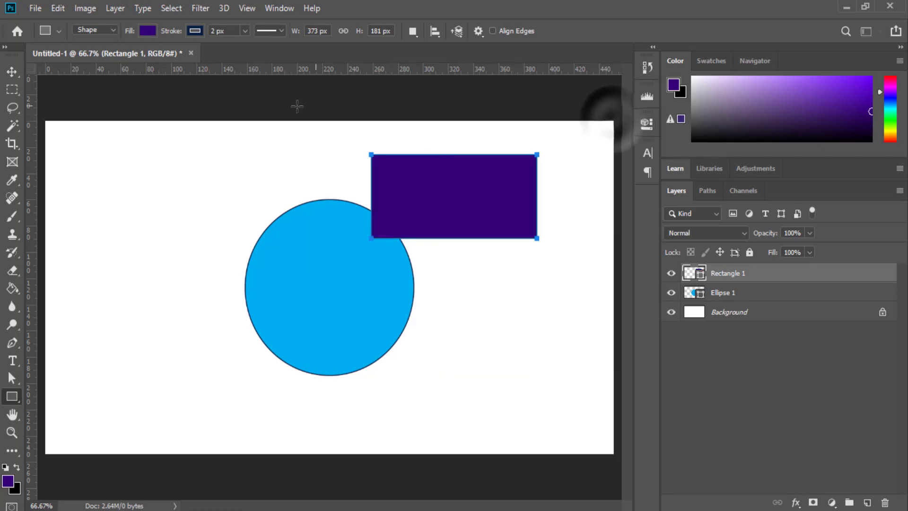
pyautogui.click(13, 71)
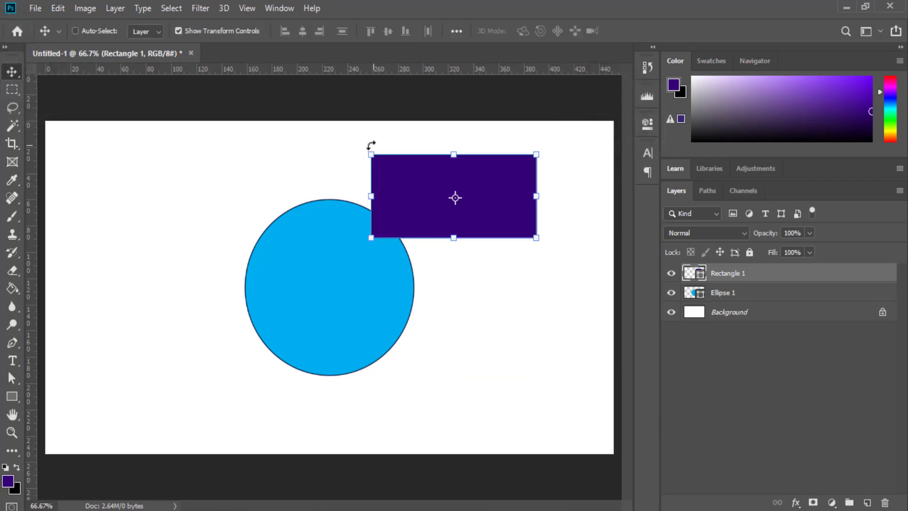
pyautogui.click(57, 8)
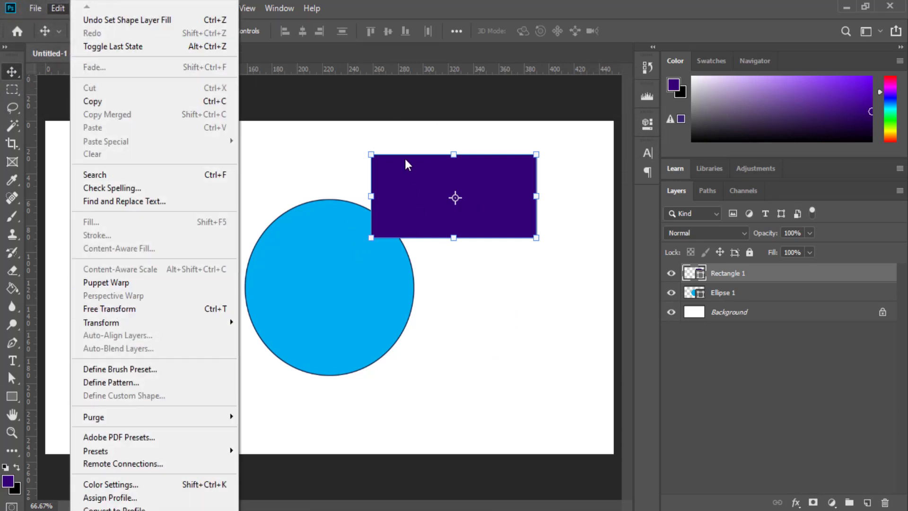
pyautogui.click(423, 163)
pyautogui.moveTo(416, 202); pyautogui.dragTo(114, 187)
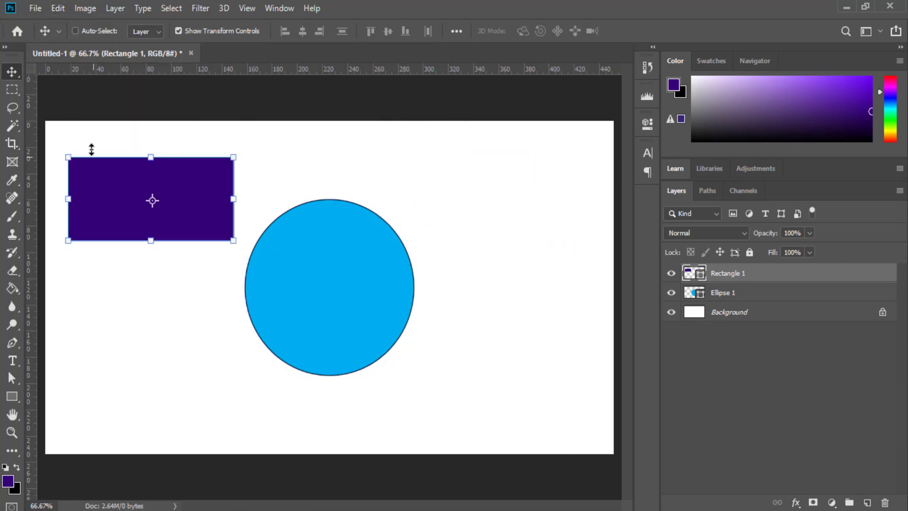
pyautogui.click(65, 8)
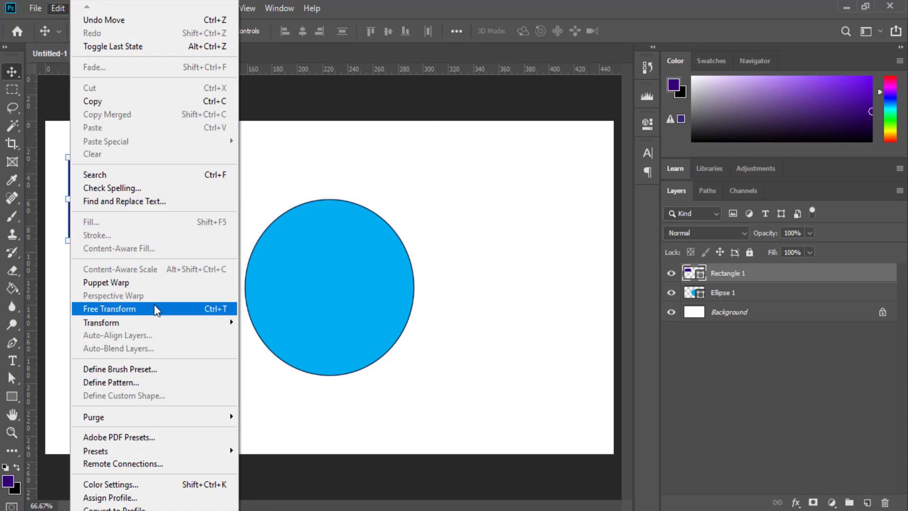
pyautogui.moveTo(144, 325)
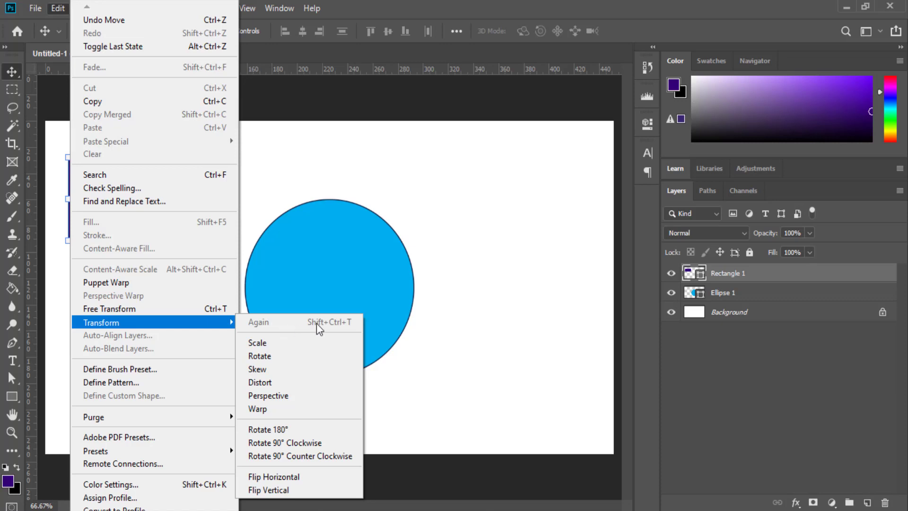
pyautogui.click(745, 267)
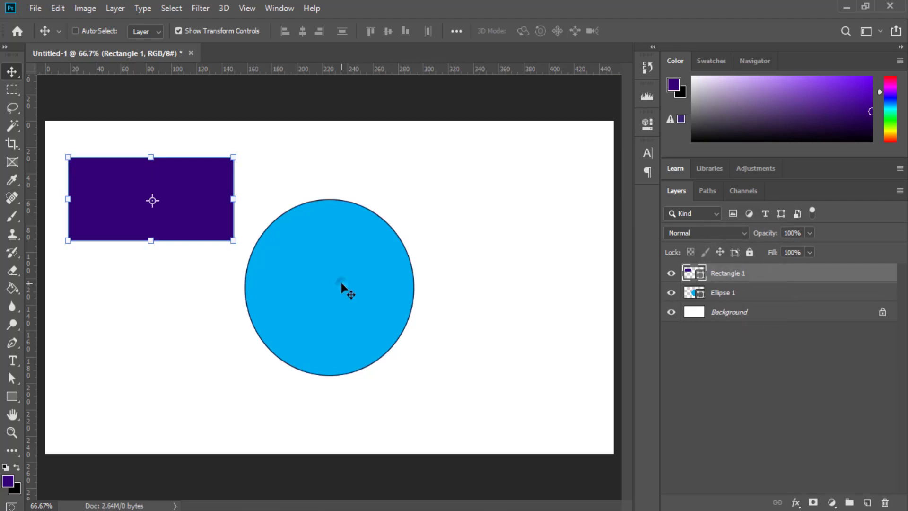
# Step: Select the Ellipse 1 layer and move the blue circle to the upper-right part of the canvas
pyautogui.click(714, 292)
pyautogui.moveTo(446, 294); pyautogui.dragTo(542, 229)
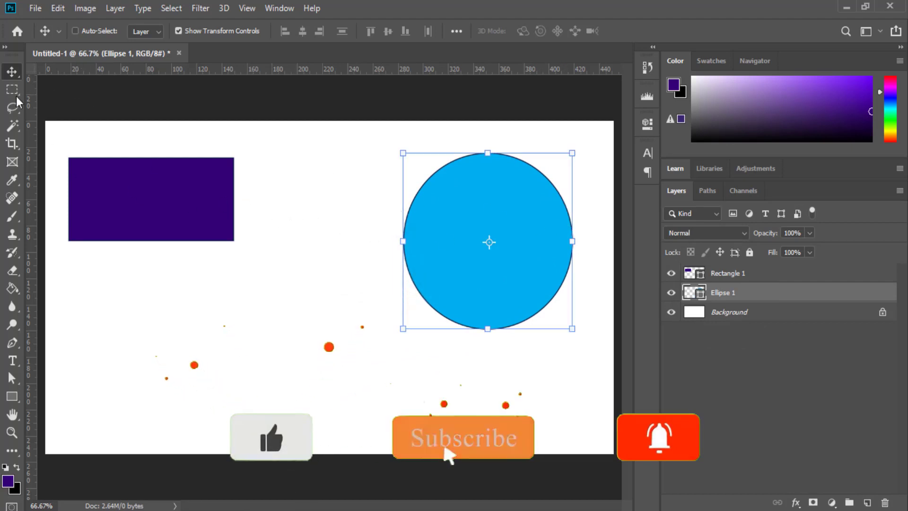
# Step: Draw a blue rectangle about 145 × 165 px below and right of the purple rectangle, and collapse its shape properties
pyautogui.click(12, 396)
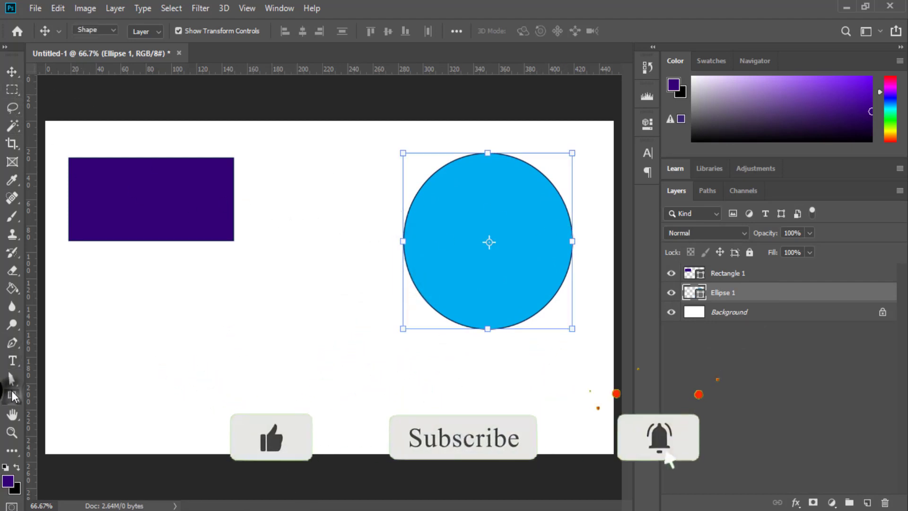
pyautogui.moveTo(266, 307); pyautogui.dragTo(299, 346)
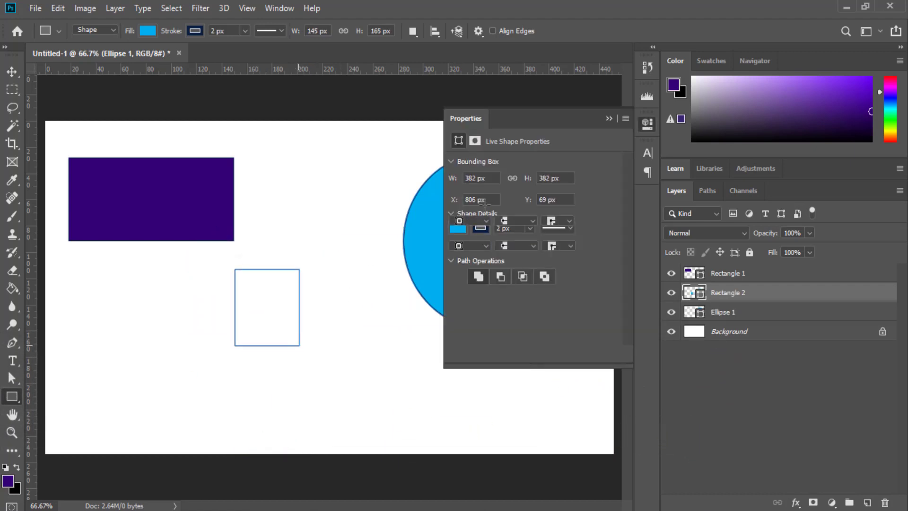
pyautogui.click(607, 118)
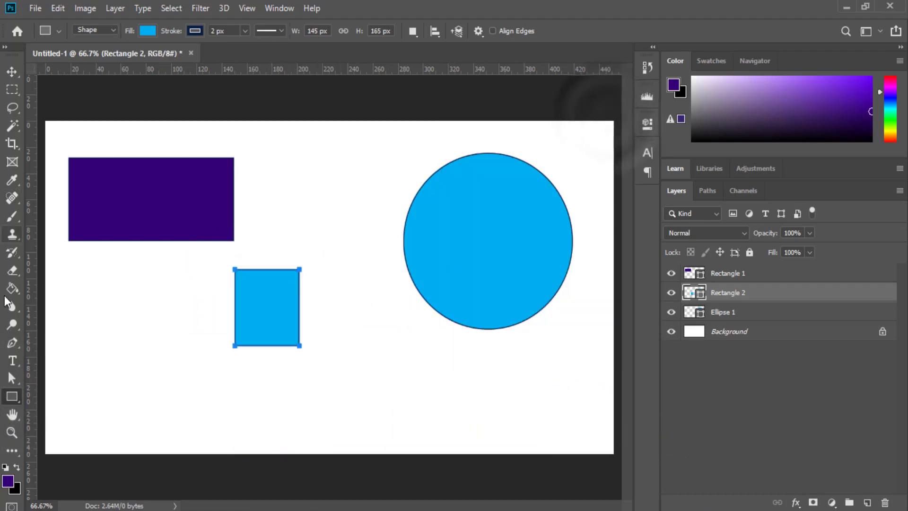
# Step: Draw a rounded rectangle about 145 × 280 px between the small blue rectangle and the circle, and fill it with black
pyautogui.rightClick(9, 397)
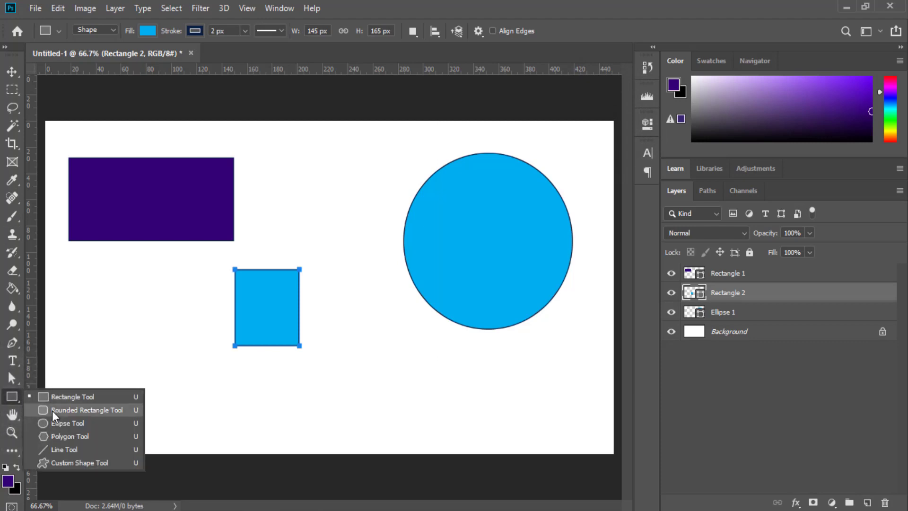
pyautogui.click(52, 408)
pyautogui.moveTo(365, 359); pyautogui.dragTo(398, 423)
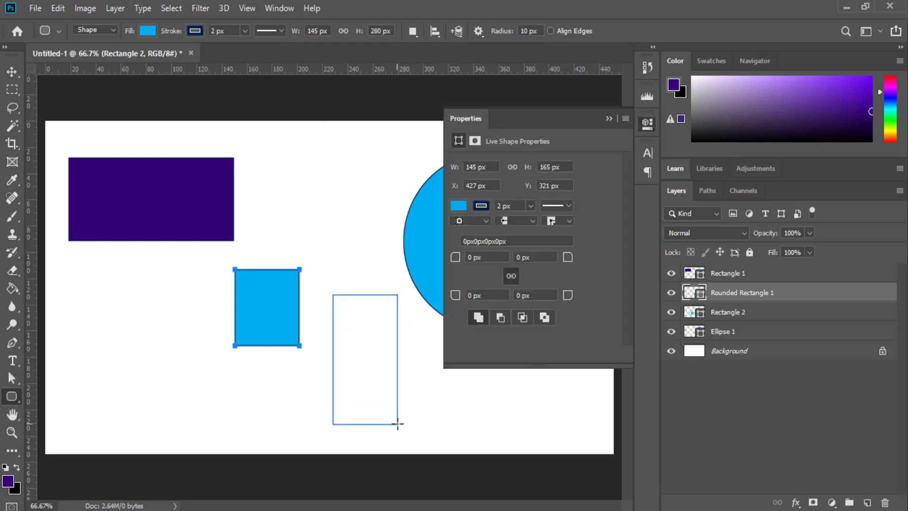
pyautogui.click(458, 206)
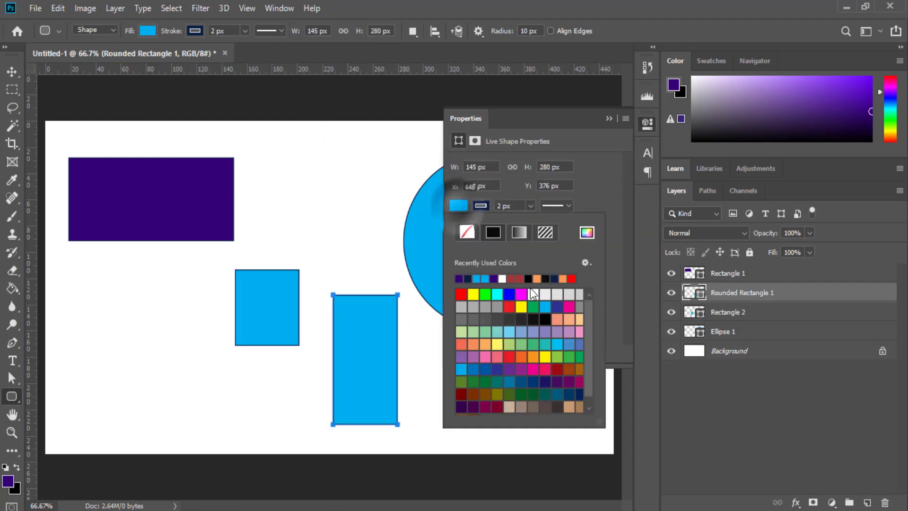
pyautogui.click(546, 279)
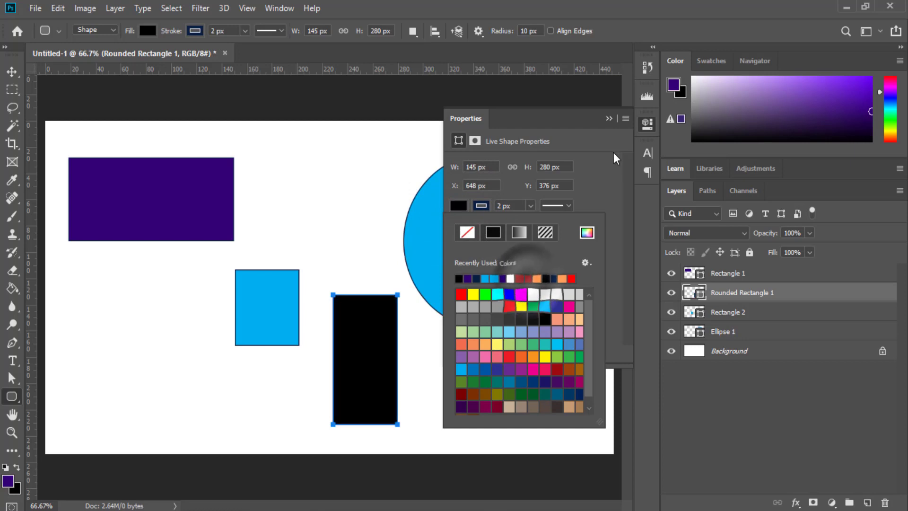
pyautogui.click(609, 118)
# Step: Reduce the black rounded rectangle to about 39% of its height and move it near the canvas's lower edge
pyautogui.click(13, 76)
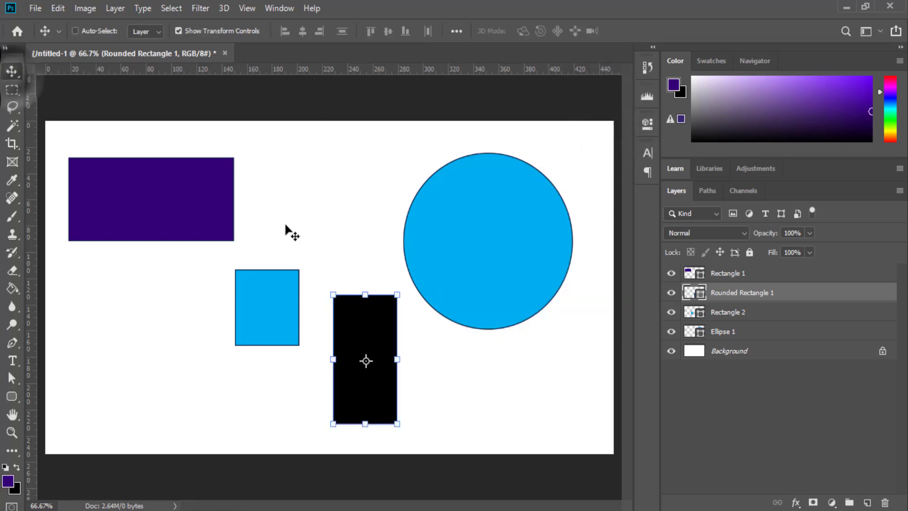
pyautogui.moveTo(373, 393); pyautogui.dragTo(325, 406)
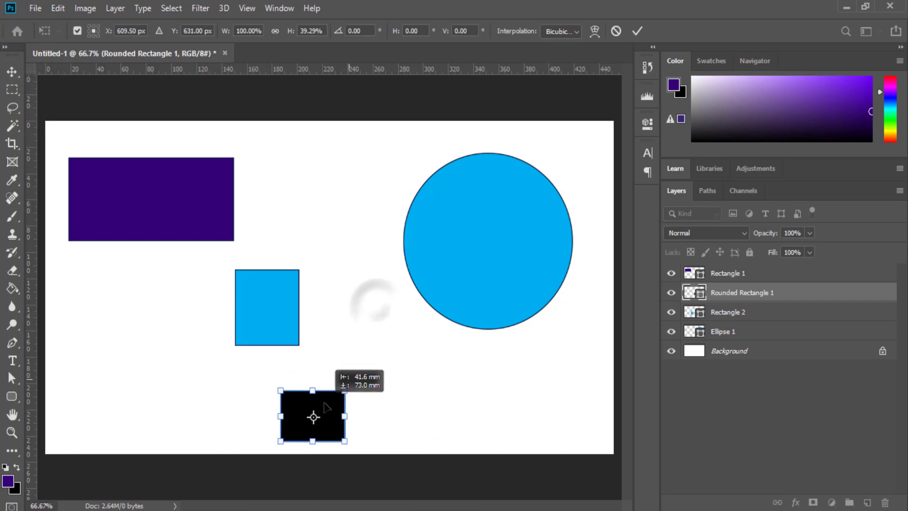
pyautogui.click(258, 293)
# Step: Squash the small blue rectangle from its upper edge to about 21% of its height
pyautogui.click(741, 312)
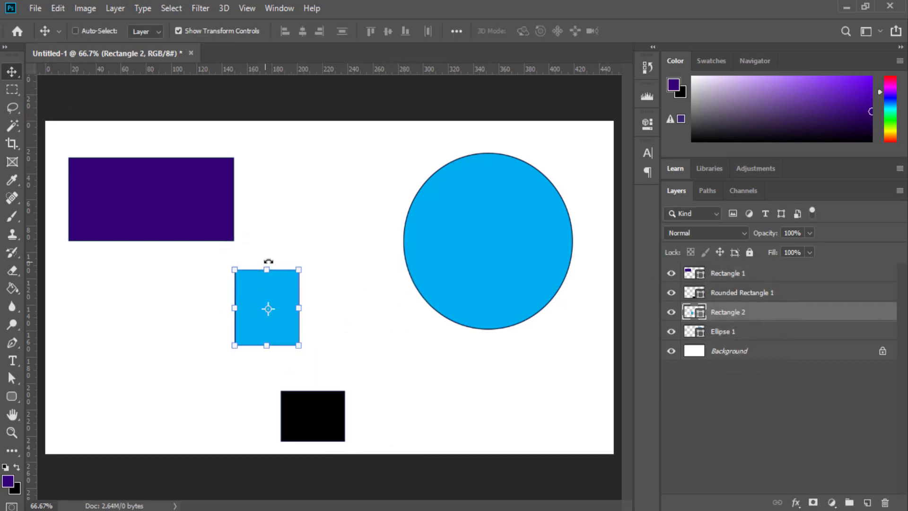
pyautogui.moveTo(265, 268); pyautogui.dragTo(272, 329)
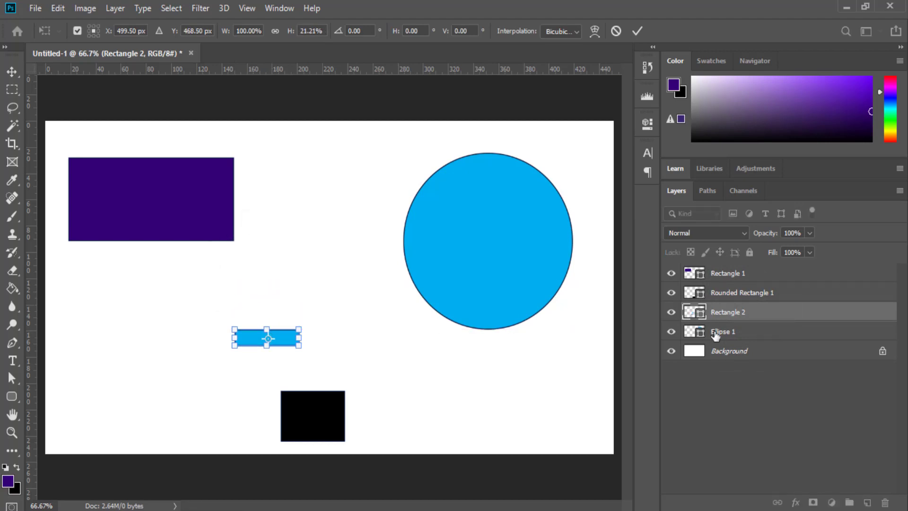
# Step: Shrink the blue circle to about 36% width and 34% height, leaving it right of the canvas centre
pyautogui.click(715, 332)
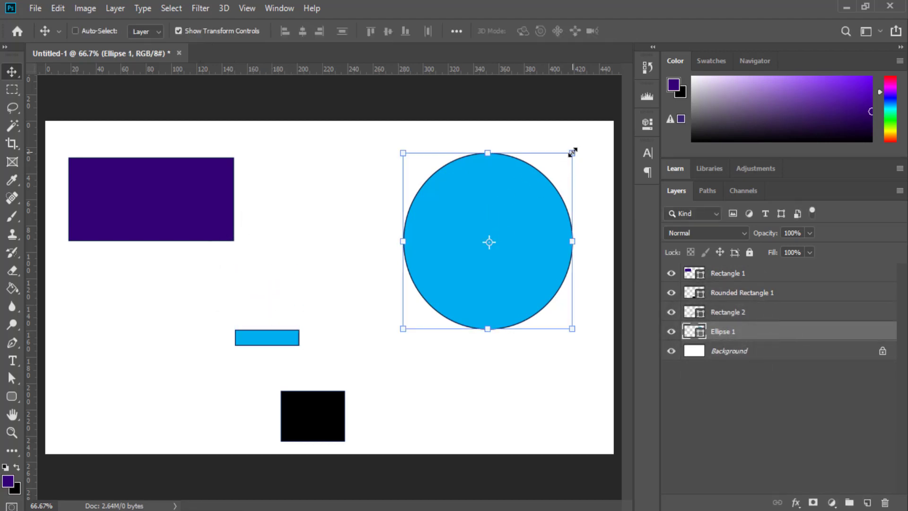
pyautogui.moveTo(572, 152); pyautogui.dragTo(388, 272)
pyautogui.click(718, 312)
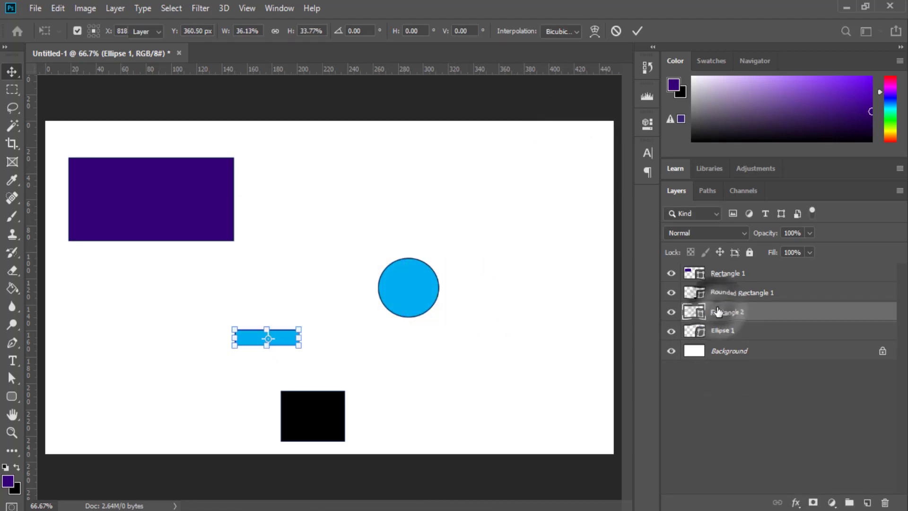
# Step: Select the Rectangle 1 layer and shift the purple rectangle slightly up and to the right
pyautogui.click(716, 292)
pyautogui.click(717, 274)
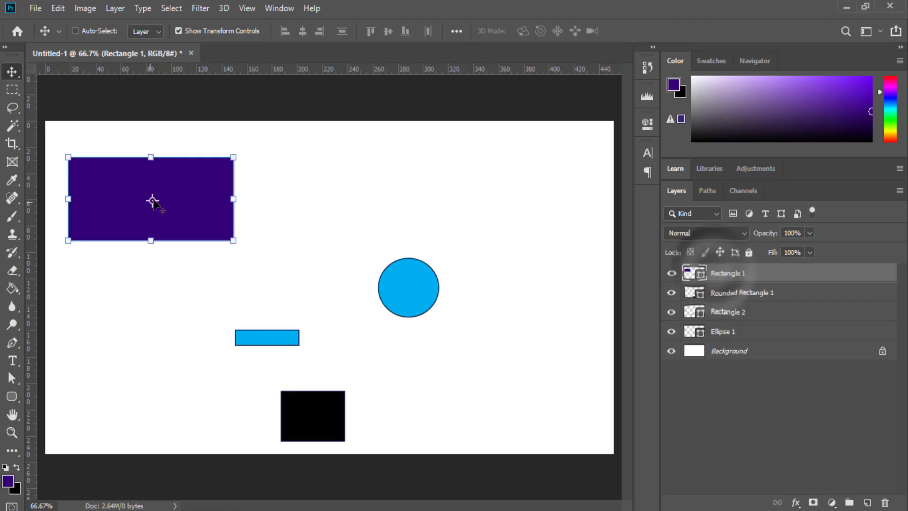
pyautogui.moveTo(162, 202); pyautogui.dragTo(171, 181)
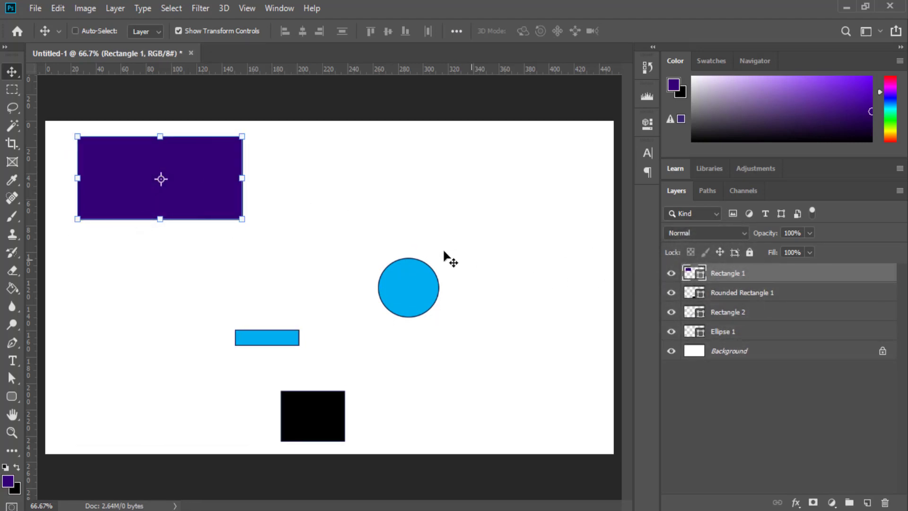
# Step: Extend the selection to include the Rounded Rectangle 1, Rectangle 2 and Ellipse 1 layers along with Rectangle 1
pyautogui.keyDown('shift'); pyautogui.click(727, 294); pyautogui.keyUp('shift')
pyautogui.keyDown('shift'); pyautogui.click(730, 312); pyautogui.keyUp('shift')
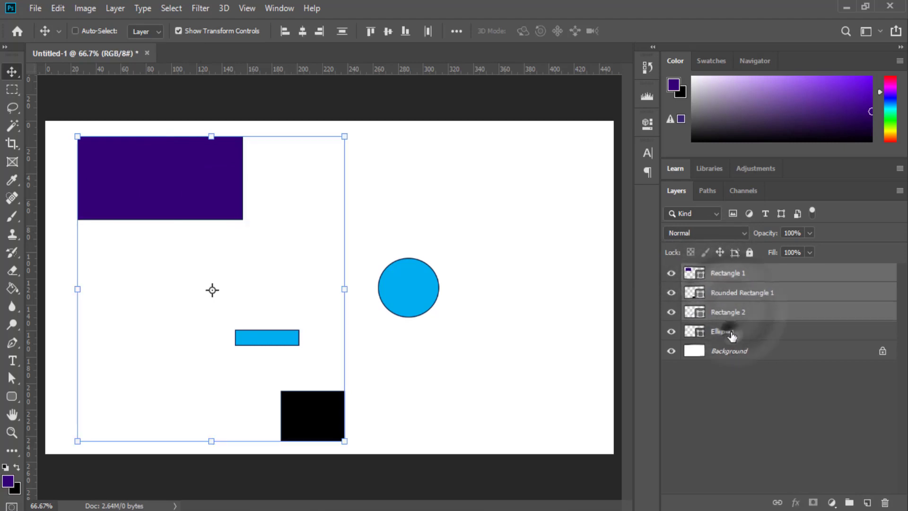
pyautogui.keyDown('shift'); pyautogui.click(731, 332); pyautogui.keyUp('shift')
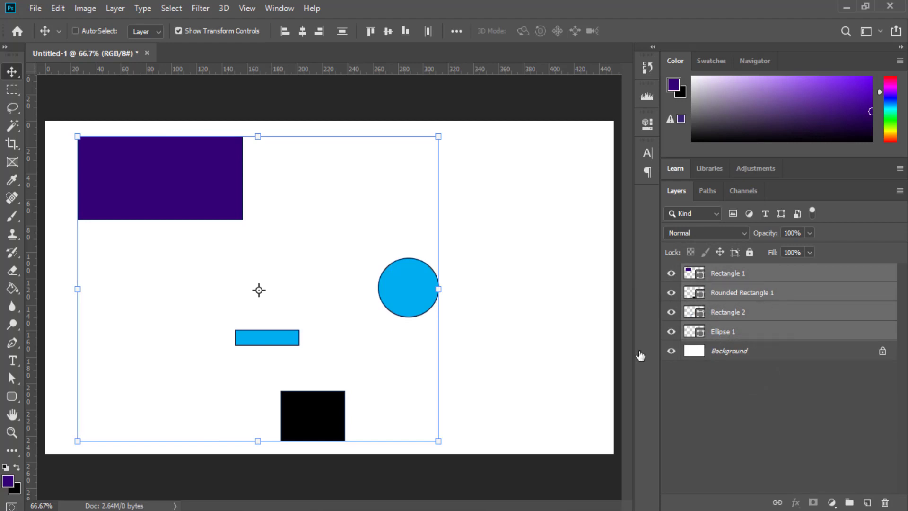
# Step: Repeat the last transformation on the four selected shapes with Transform Again
pyautogui.click(58, 8)
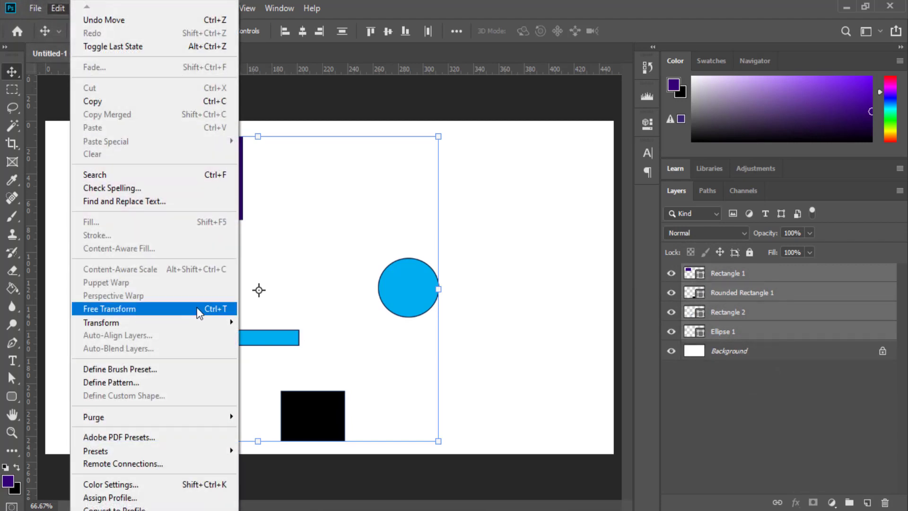
pyautogui.moveTo(188, 320)
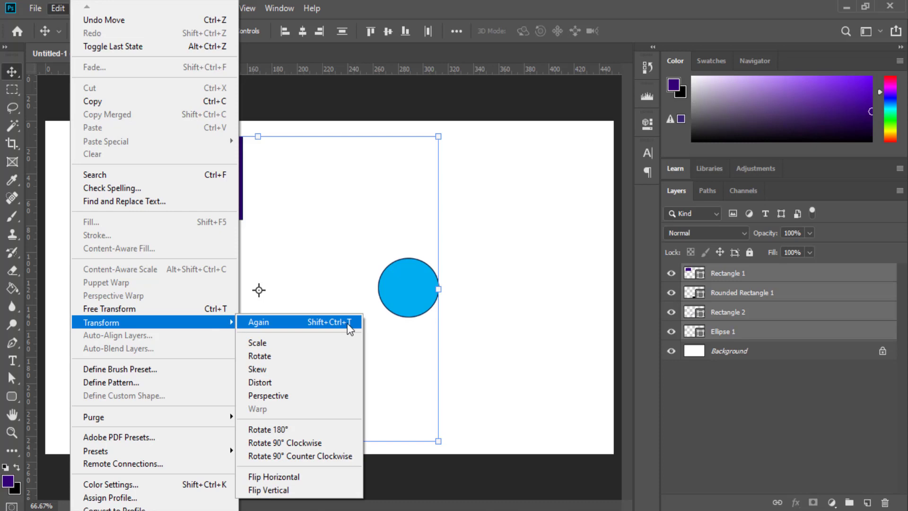
pyautogui.click(308, 323)
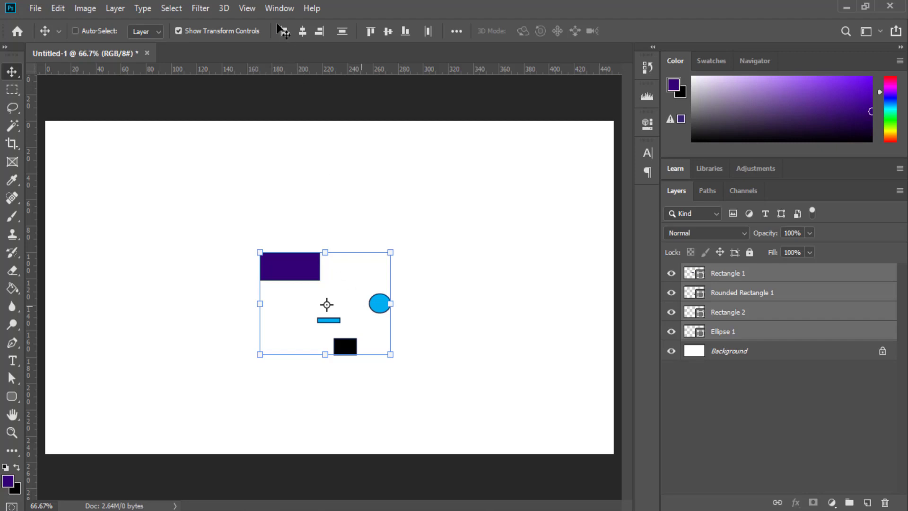
pyautogui.moveTo(271, 16); pyautogui.dragTo(599, 43)
pyautogui.click(57, 8)
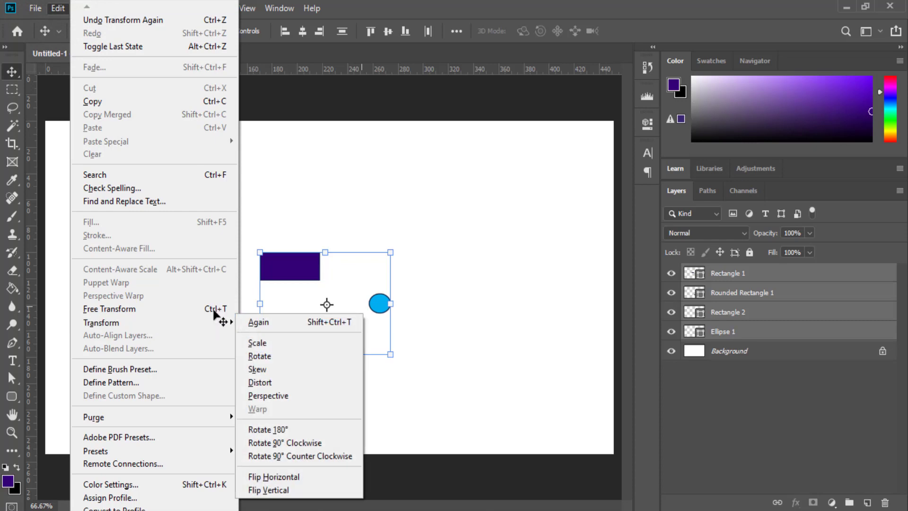
pyautogui.click(398, 3)
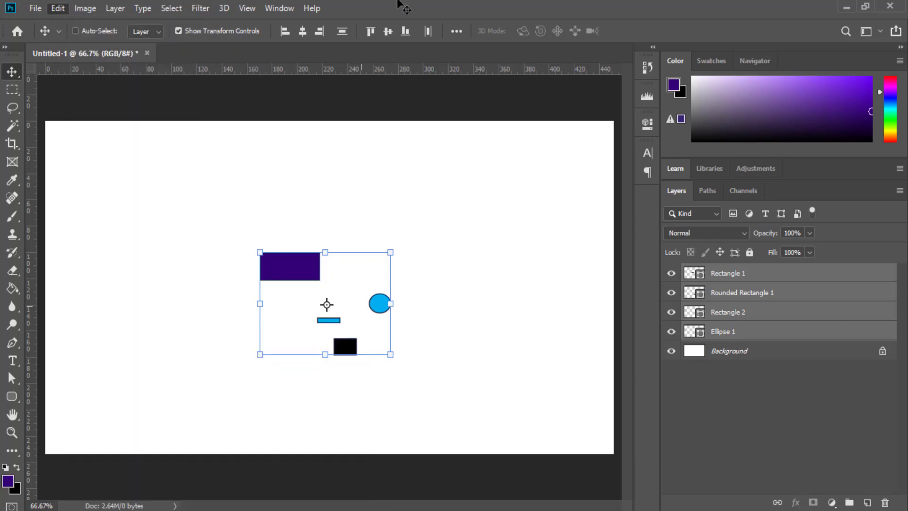
# Step: Try aligning the four selected shapes by their left edges and by their horizontal centres
pyautogui.click(284, 31)
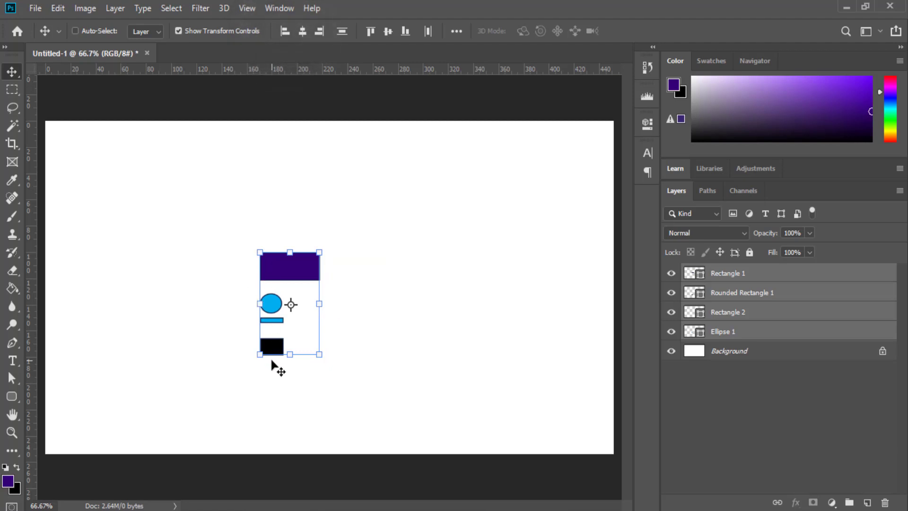
pyautogui.click(302, 32)
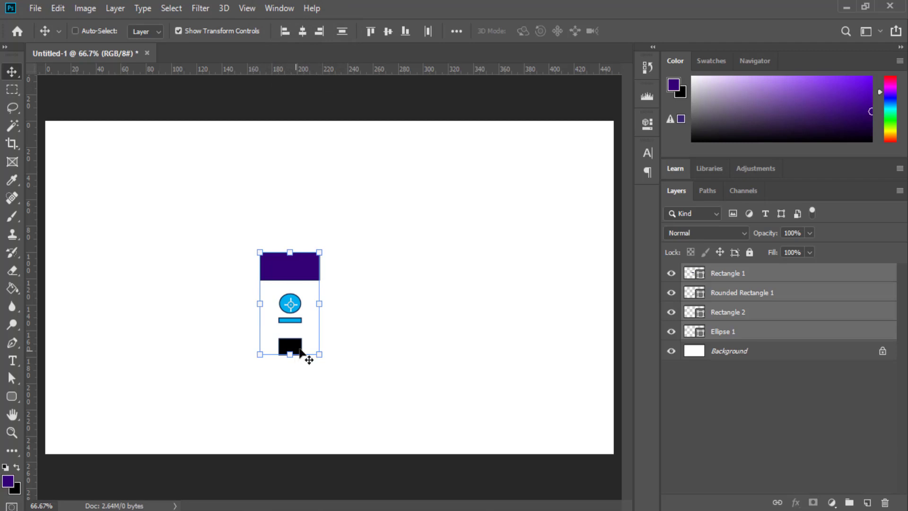
# Step: Undo both alignments and the repeated transformation of the four shapes
pyautogui.hotkey('ctrl', 'z')
pyautogui.hotkey('ctrl', 'z')
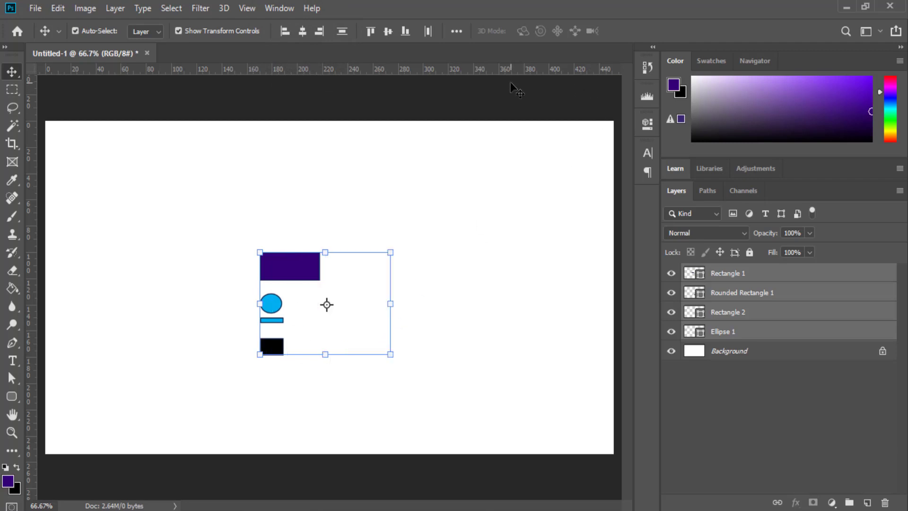
pyautogui.hotkey('ctrl', 'z')
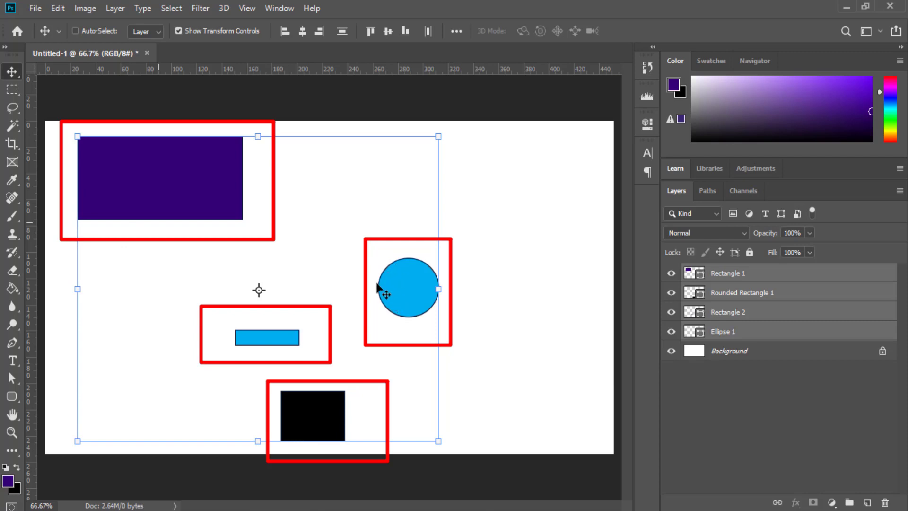
# Step: Align the left edges of the purple rectangle, circle, blue rectangle and black rectangle
pyautogui.click(285, 31)
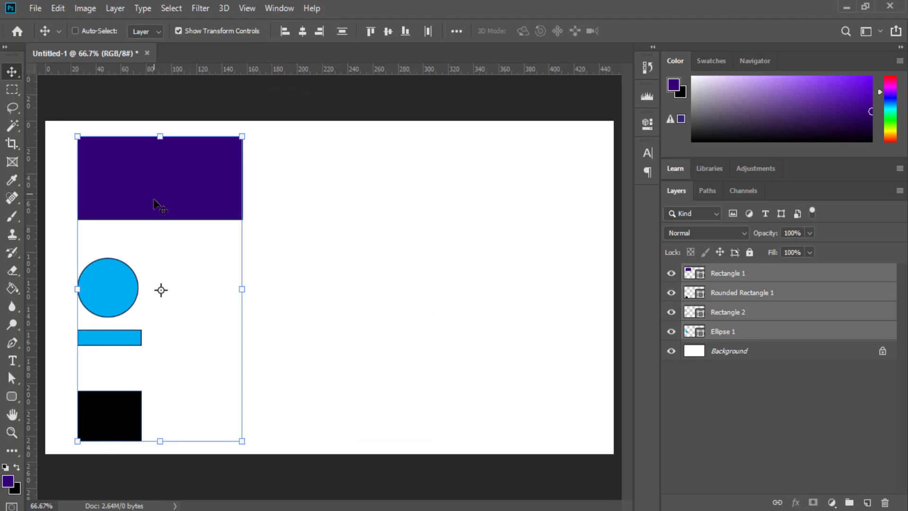
# Step: Align the four selected shapes by horizontal centres and by right edges, and distribute them vertically
pyautogui.click(303, 30)
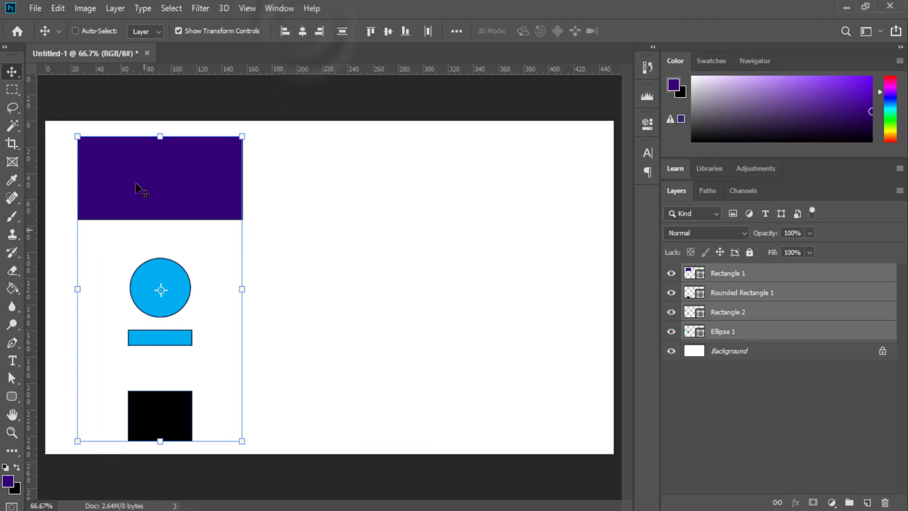
pyautogui.click(319, 31)
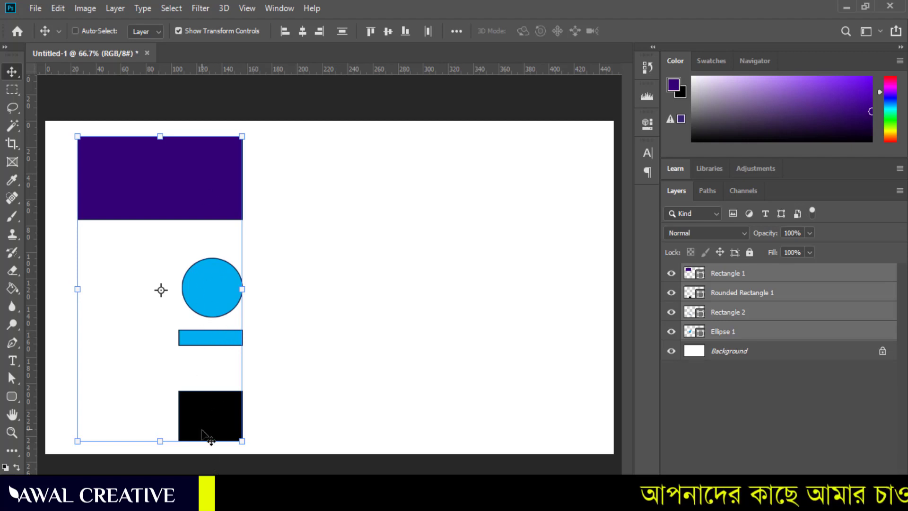
pyautogui.click(342, 31)
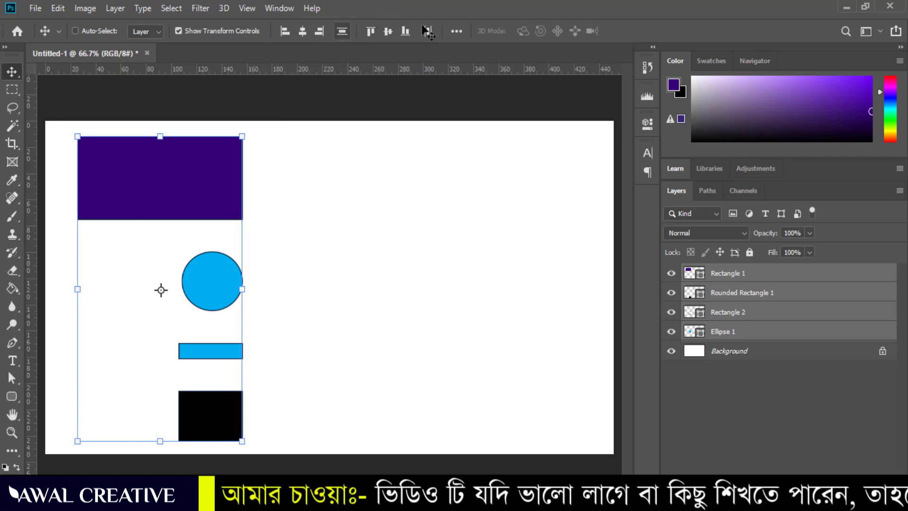
# Step: Spread the shapes out: black rectangle to the canvas's lower right, blue rectangle to its lower middle, circle to its upper right area
pyautogui.click(709, 387)
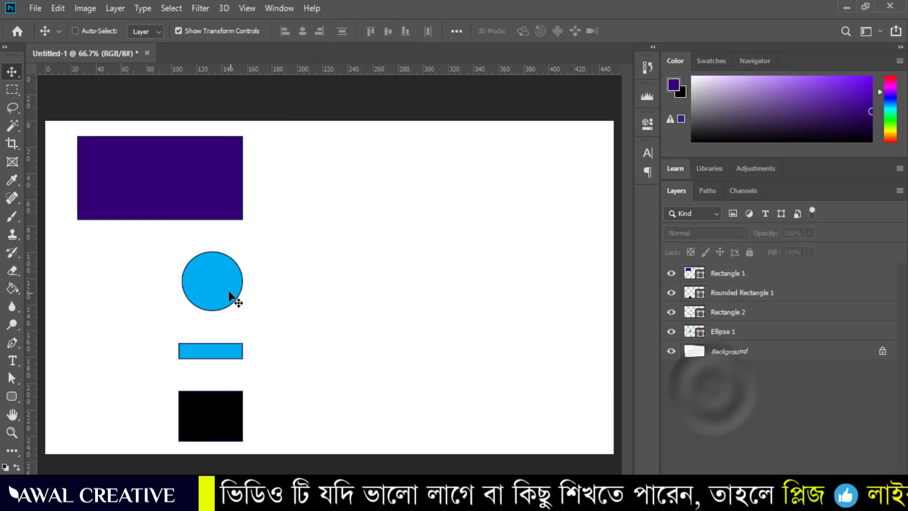
pyautogui.click(693, 292)
pyautogui.moveTo(225, 290); pyautogui.dragTo(555, 282)
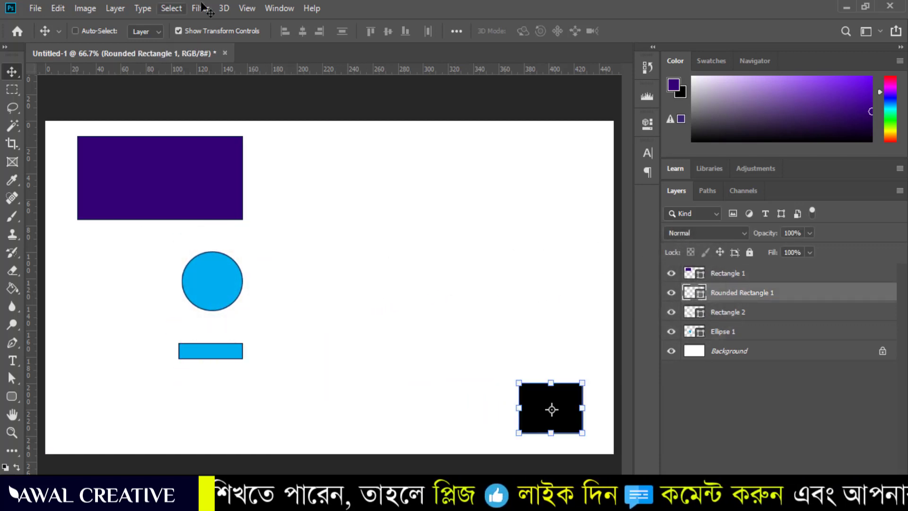
pyautogui.click(731, 312)
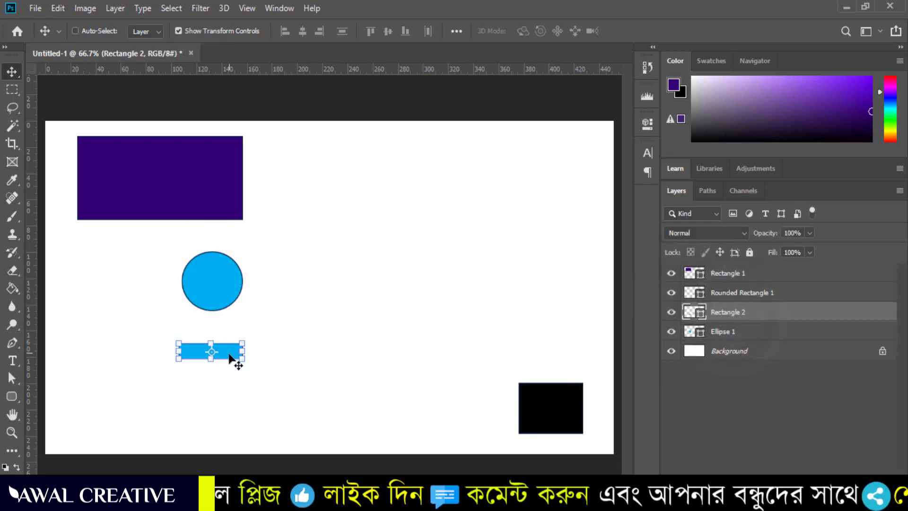
pyautogui.moveTo(230, 354); pyautogui.dragTo(401, 429)
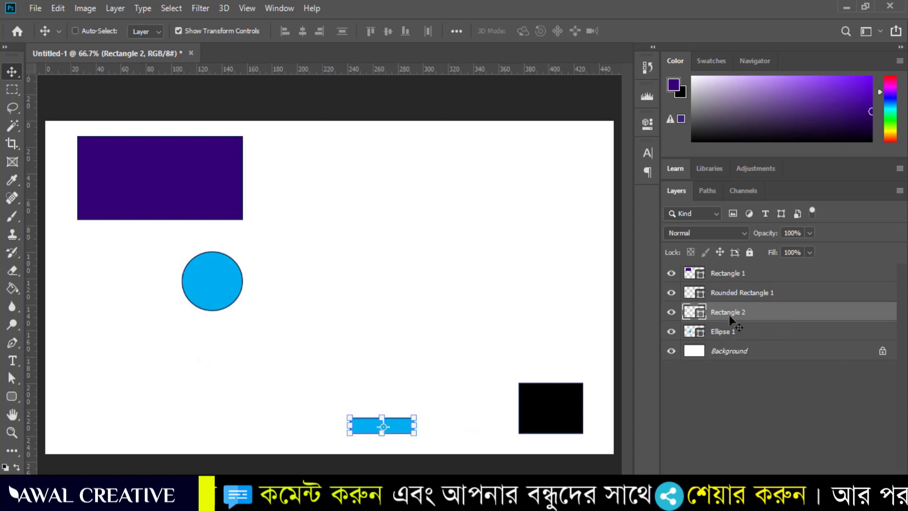
pyautogui.click(725, 331)
pyautogui.moveTo(221, 315); pyautogui.dragTo(297, 433)
pyautogui.moveTo(295, 431); pyautogui.dragTo(453, 226)
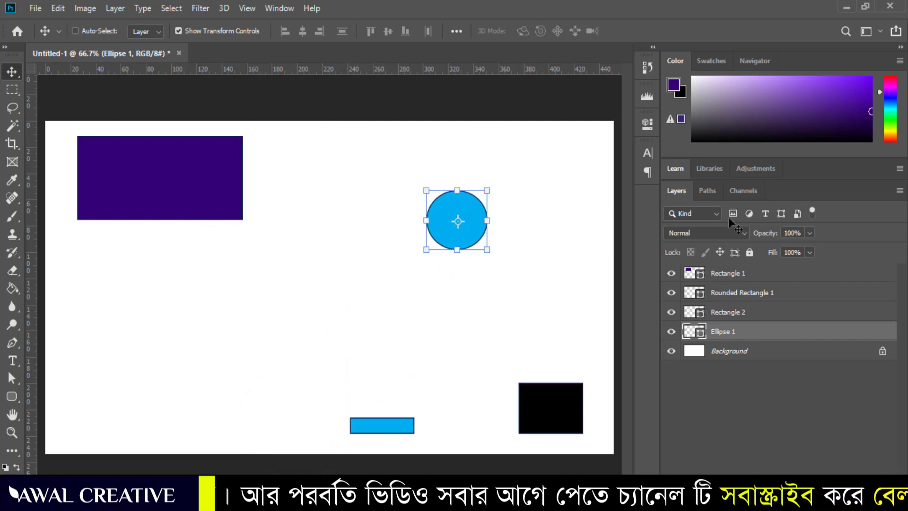
# Step: Select all four shape layers and align them by top edges, vertical centres and bottom edges in turn
pyautogui.keyDown('shift'); pyautogui.click(736, 277); pyautogui.keyUp('shift')
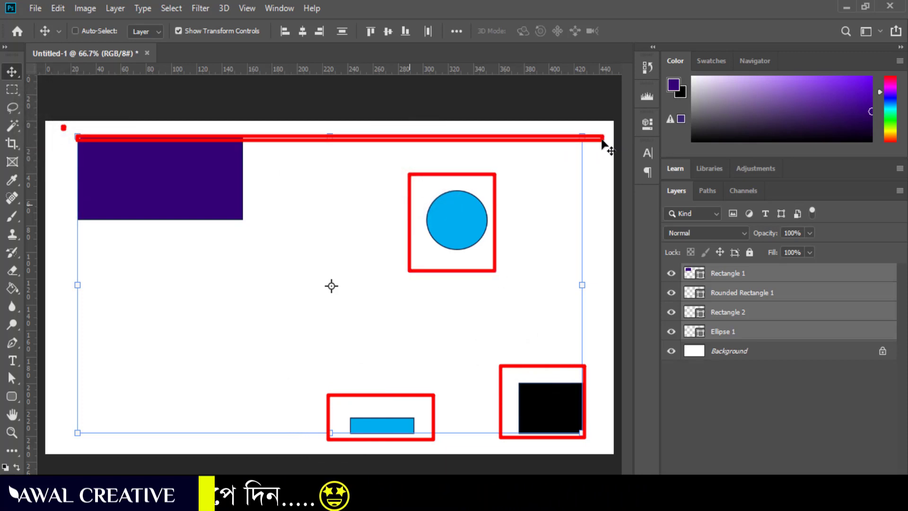
pyautogui.click(370, 31)
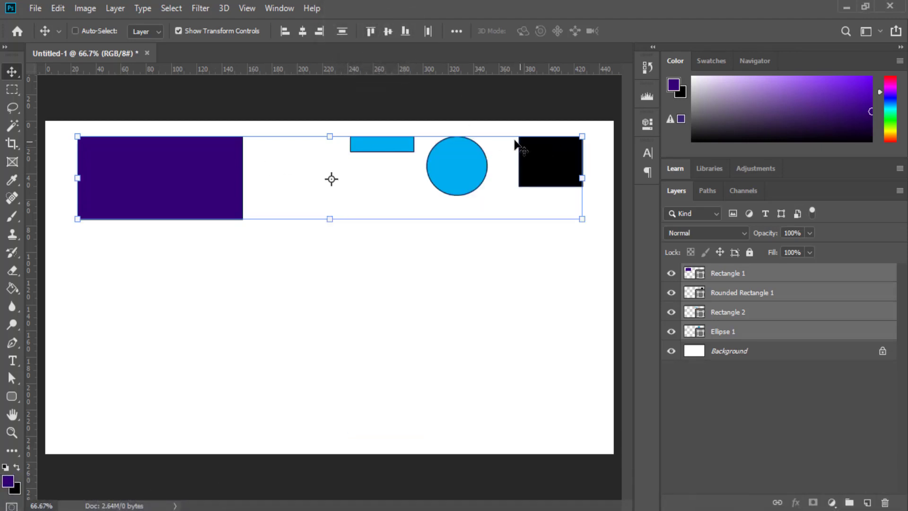
pyautogui.click(387, 31)
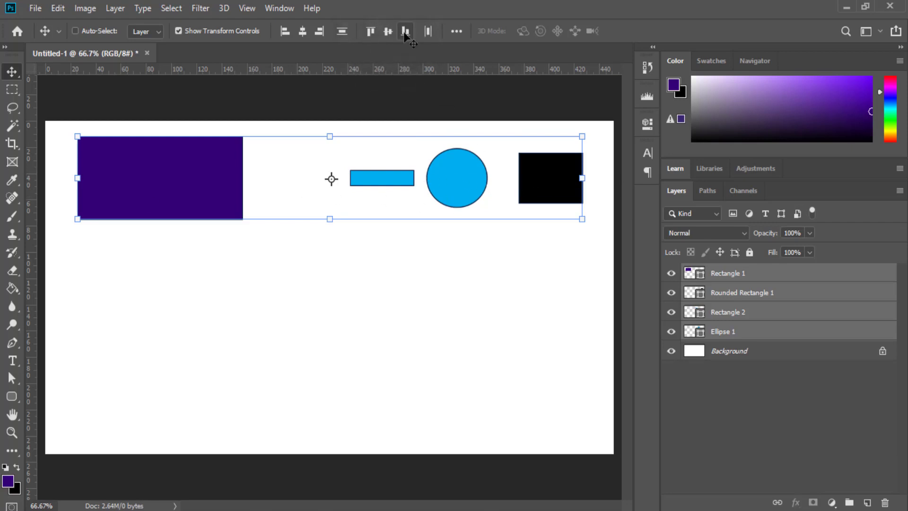
pyautogui.click(406, 32)
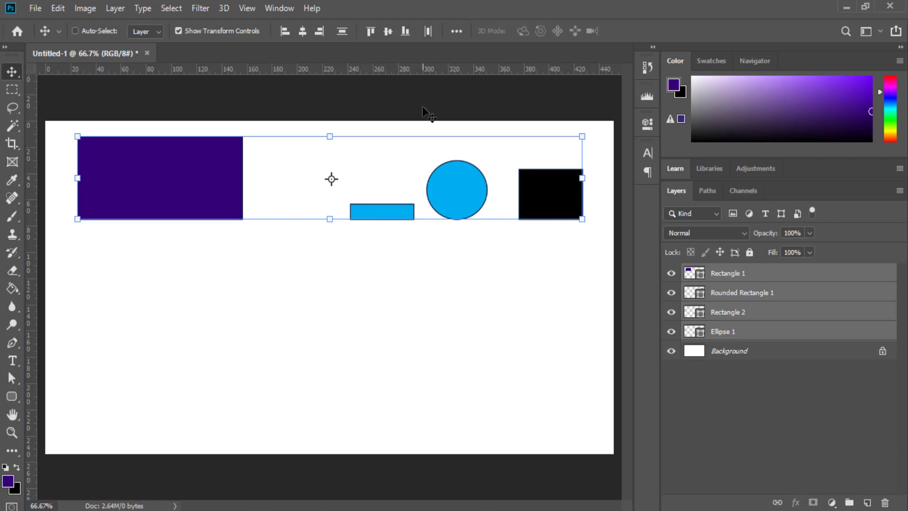
pyautogui.moveTo(236, 129); pyautogui.dragTo(350, 250)
pyautogui.moveTo(411, 136); pyautogui.dragTo(437, 226)
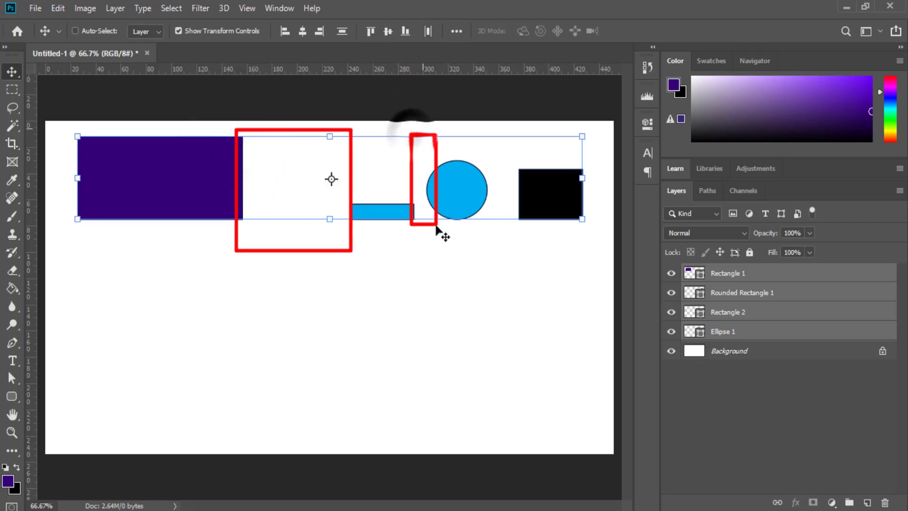
pyautogui.moveTo(477, 133); pyautogui.dragTo(534, 237)
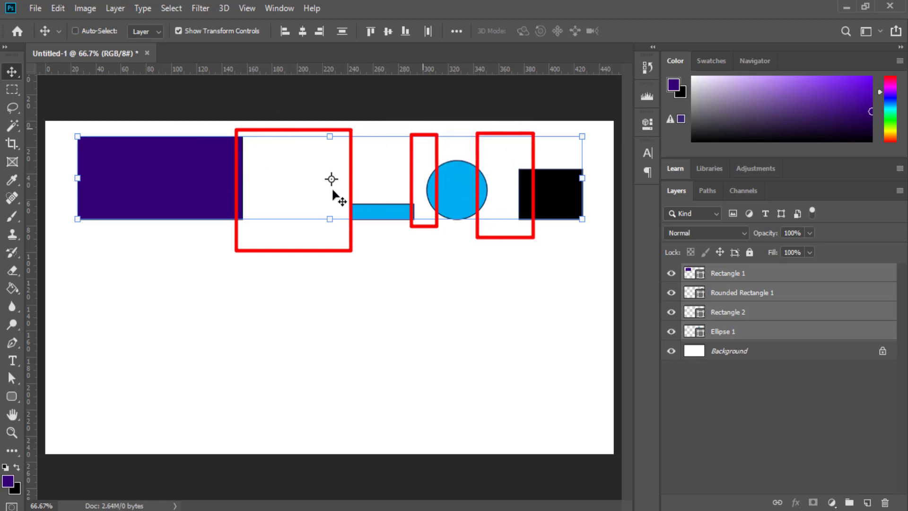
pyautogui.press('Escape')
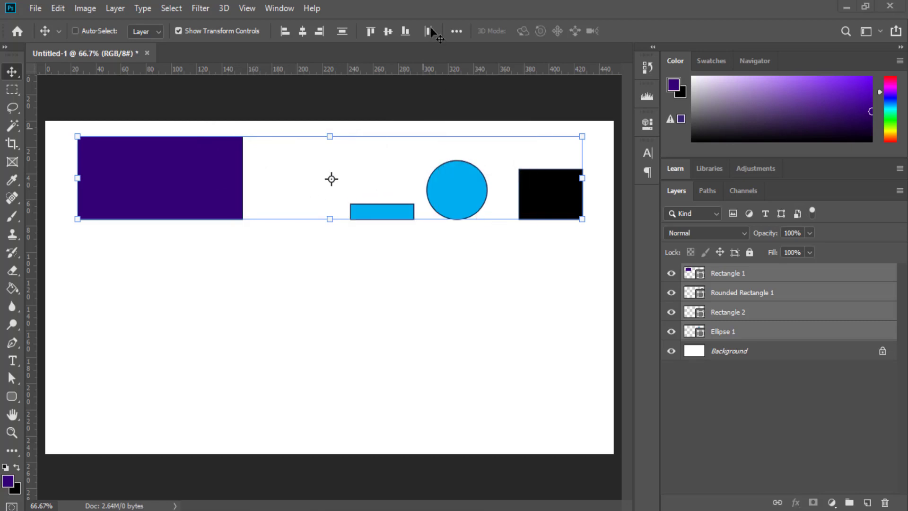
# Step: Distribute the four selected shapes horizontally with even spacing
pyautogui.click(427, 31)
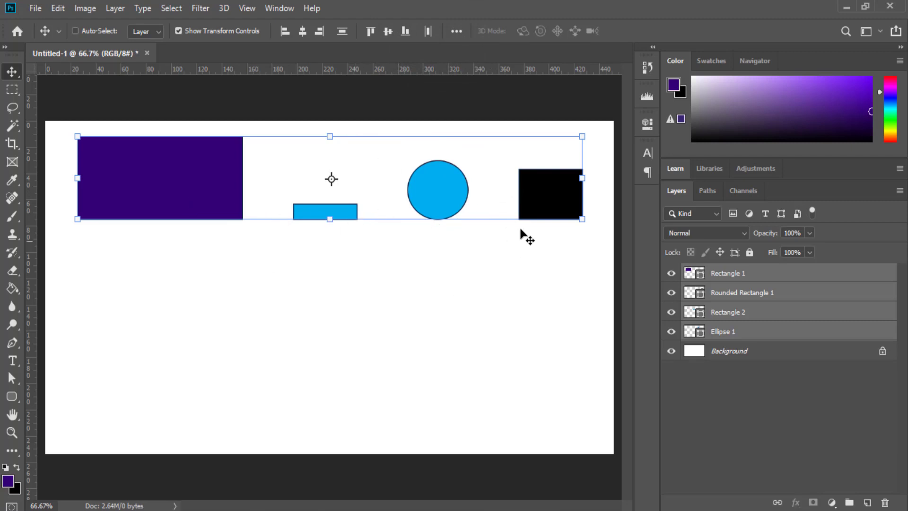
pyautogui.click(58, 8)
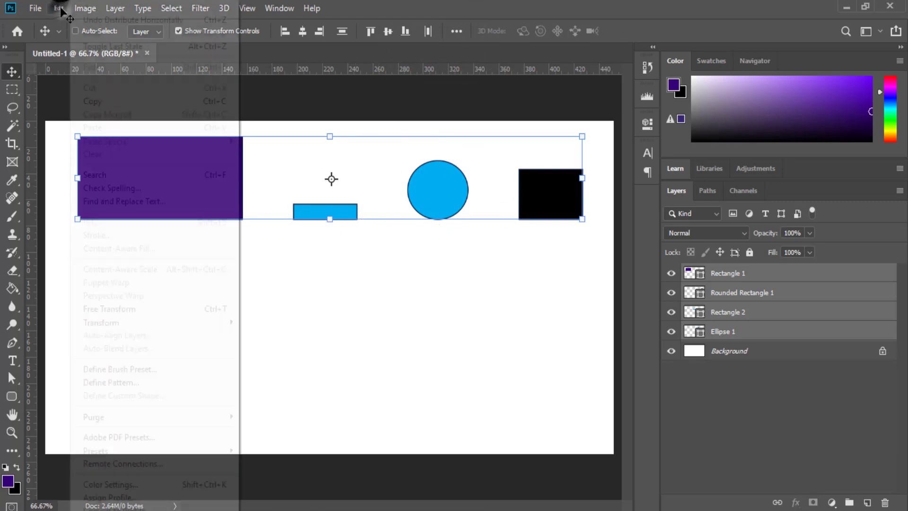
pyautogui.moveTo(186, 323)
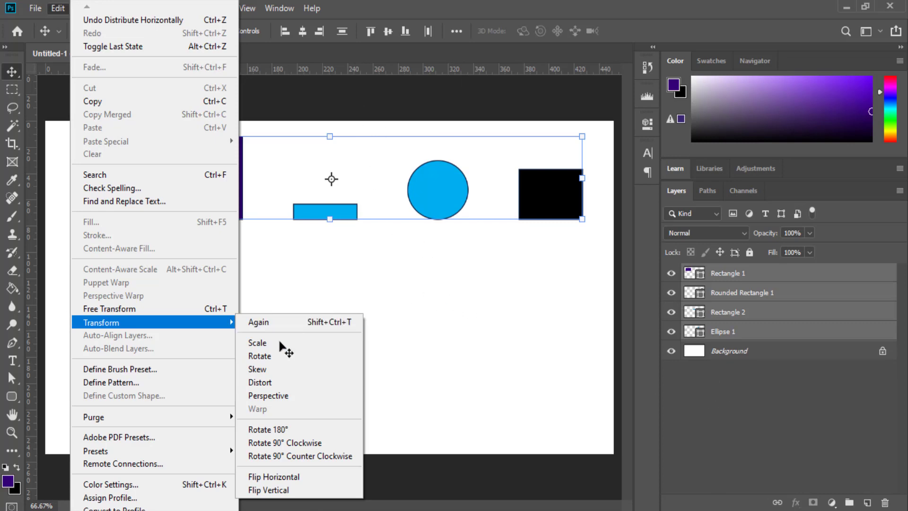
pyautogui.click(751, 398)
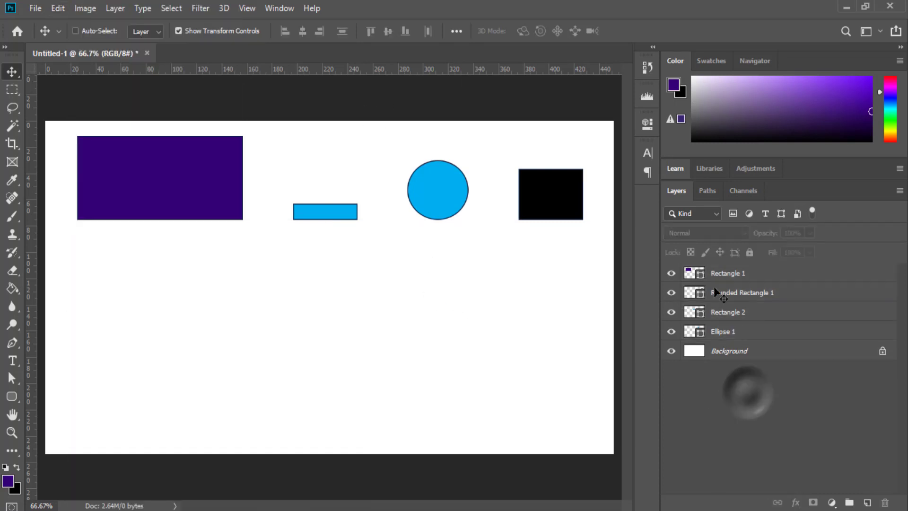
# Step: Delete all four shape layers, leaving only the Background layer
pyautogui.click(724, 274)
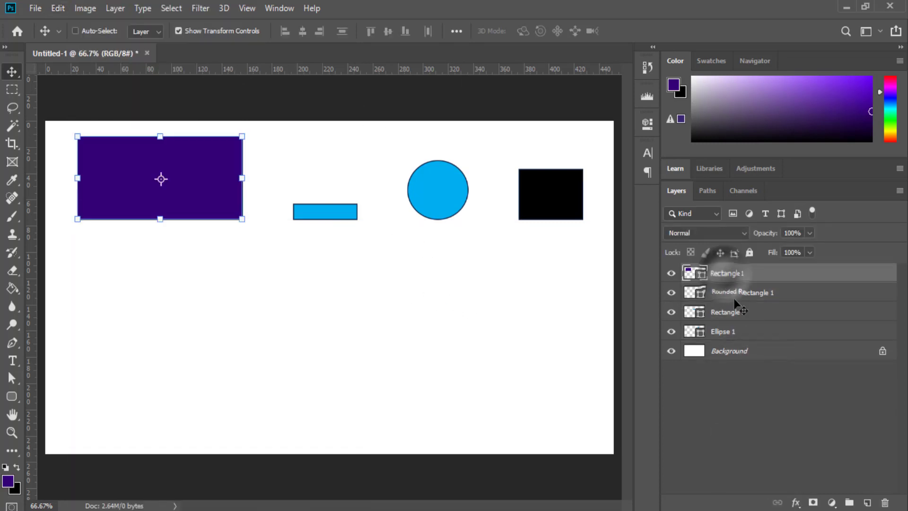
pyautogui.keyDown('shift'); pyautogui.click(739, 331); pyautogui.keyUp('shift')
pyautogui.moveTo(764, 332); pyautogui.dragTo(770, 502)
pyautogui.moveTo(893, 508); pyautogui.dragTo(885, 503)
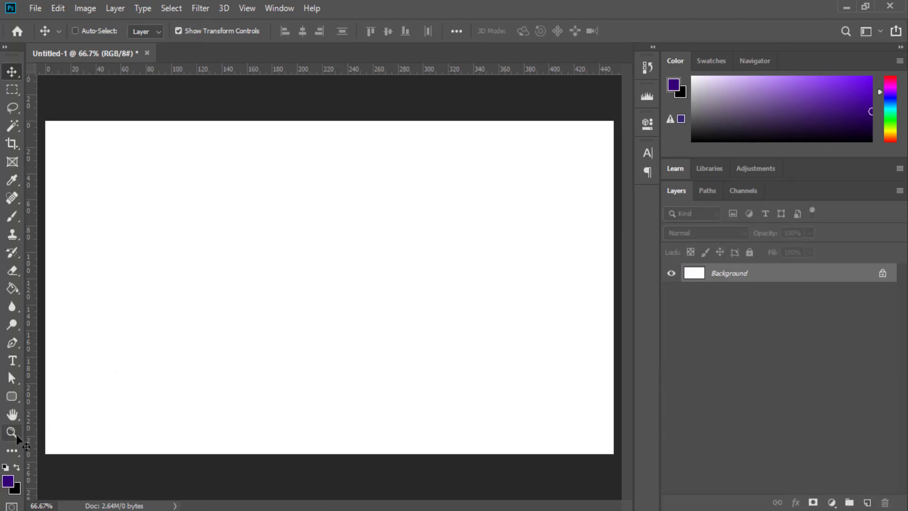
# Step: Draw a shield with the Custom Shape tool, about 349 by 350 px, and move it to the canvas's horizontal centre
pyautogui.click(19, 400)
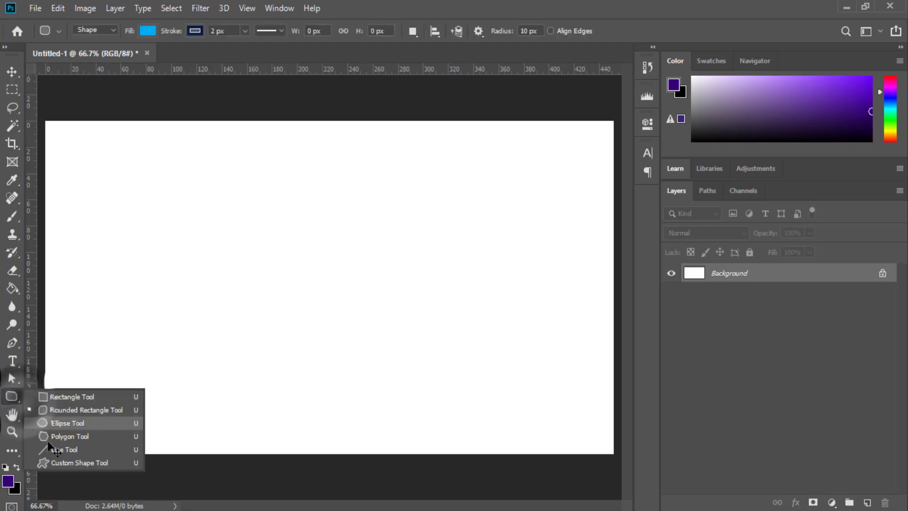
pyautogui.click(71, 464)
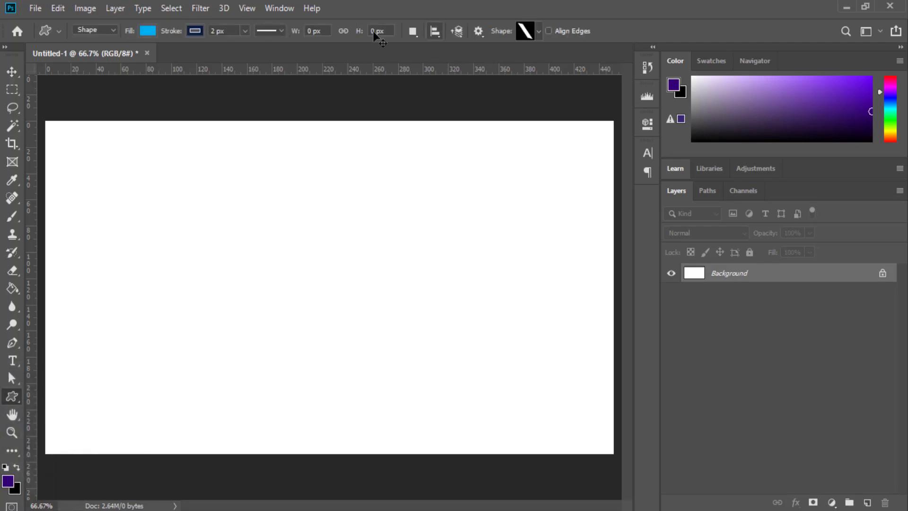
pyautogui.click(539, 32)
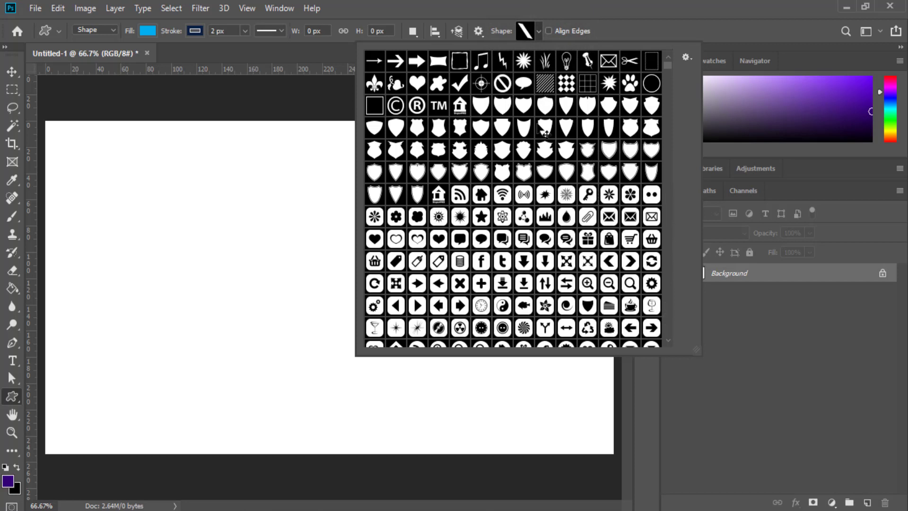
pyautogui.click(494, 104)
pyautogui.click(677, 5)
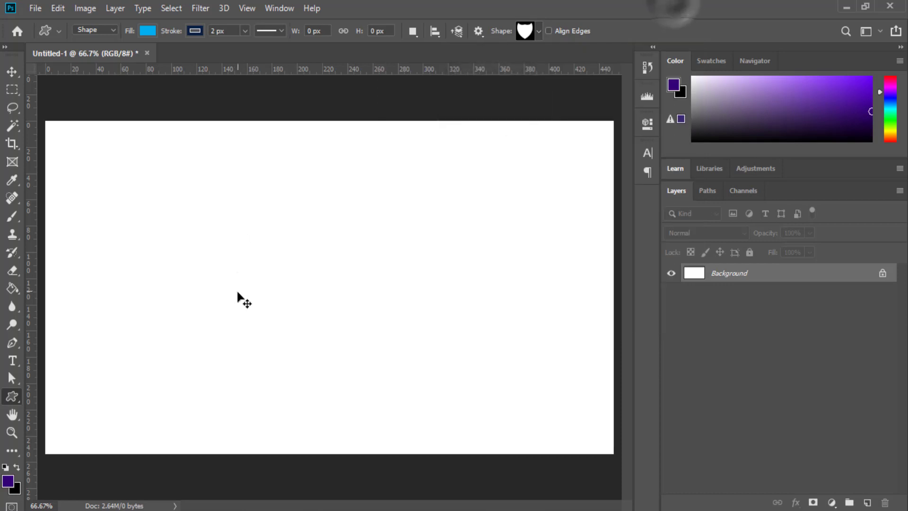
pyautogui.moveTo(263, 211); pyautogui.dragTo(427, 379)
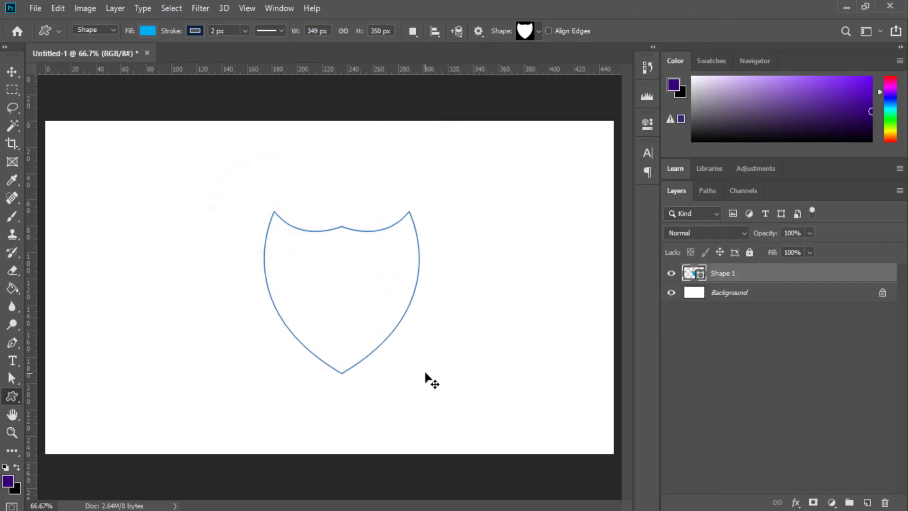
pyautogui.click(12, 71)
pyautogui.moveTo(369, 299)
pyautogui.mouseDown()
pyautogui.moveTo(370, 310)
pyautogui.moveTo(381, 304)
pyautogui.moveTo(376, 297)
pyautogui.mouseUp()
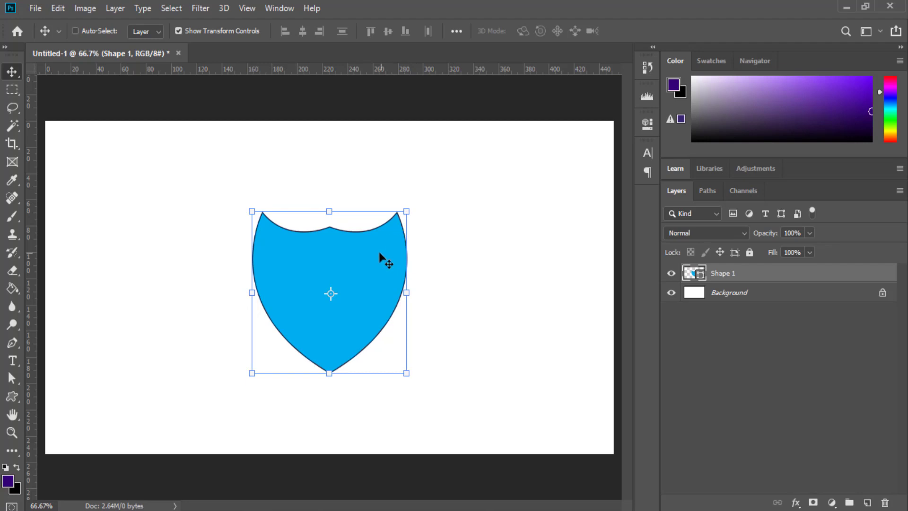
# Step: Scale the shield up from its upper-right corner to about 120% width and 129% height
pyautogui.click(57, 9)
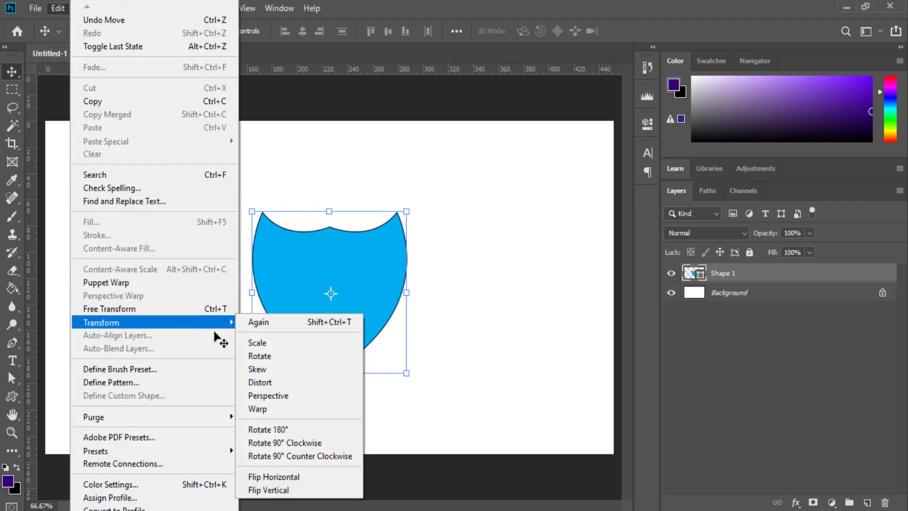
pyautogui.click(265, 342)
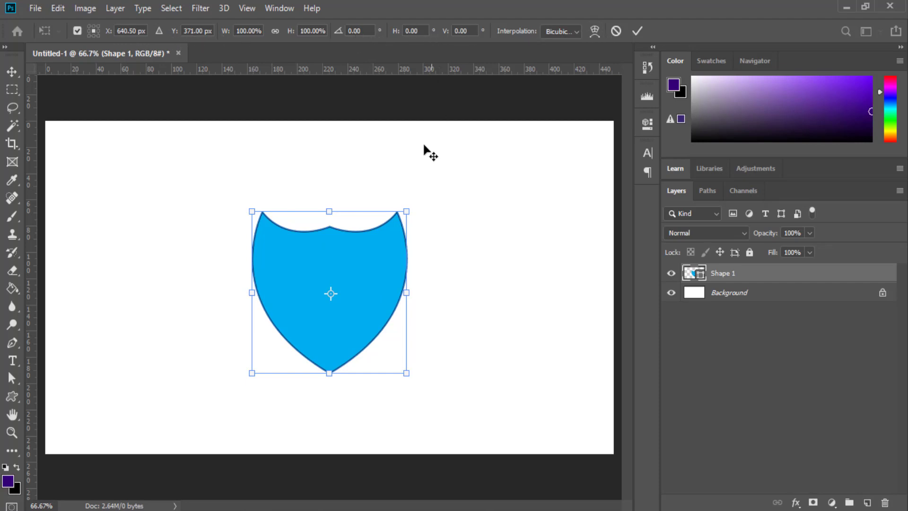
pyautogui.moveTo(405, 215); pyautogui.dragTo(438, 165)
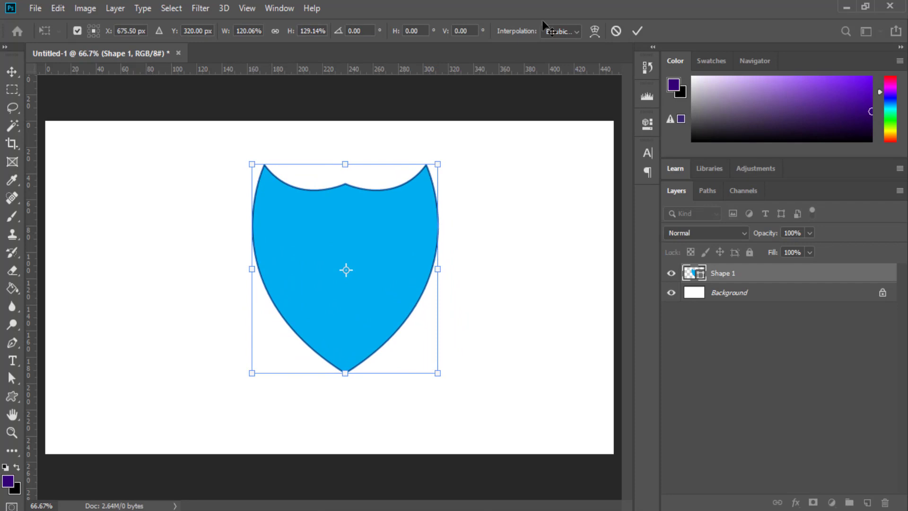
# Step: Start a custom warp on the shield and pull its two upper corners outward to widen the upper part
pyautogui.click(594, 30)
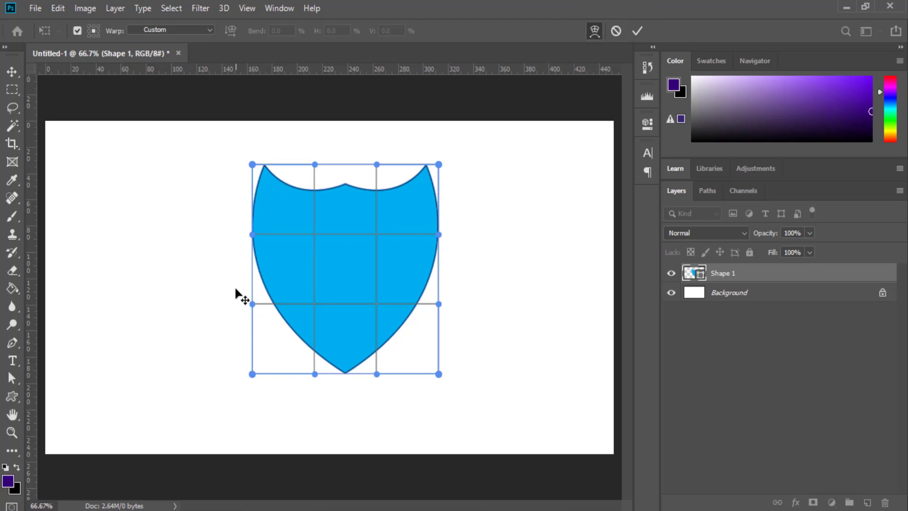
pyautogui.press('Tab')
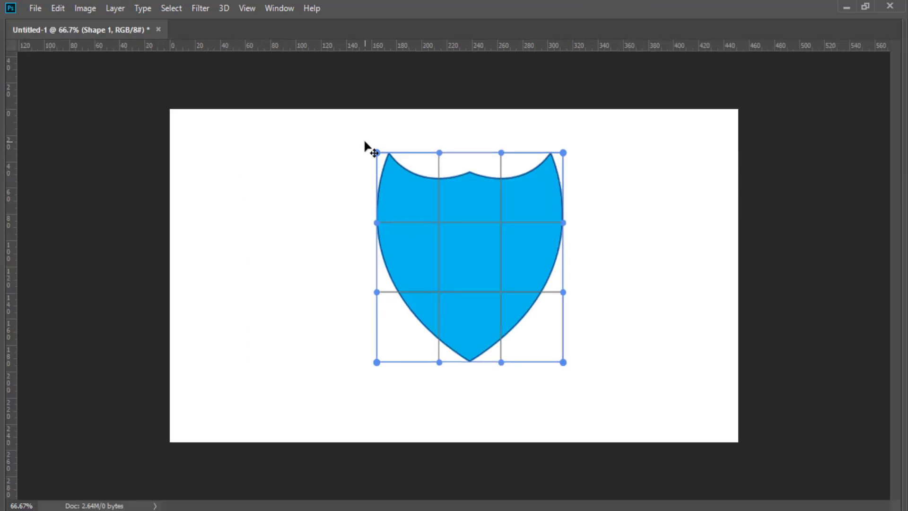
pyautogui.press('Tab')
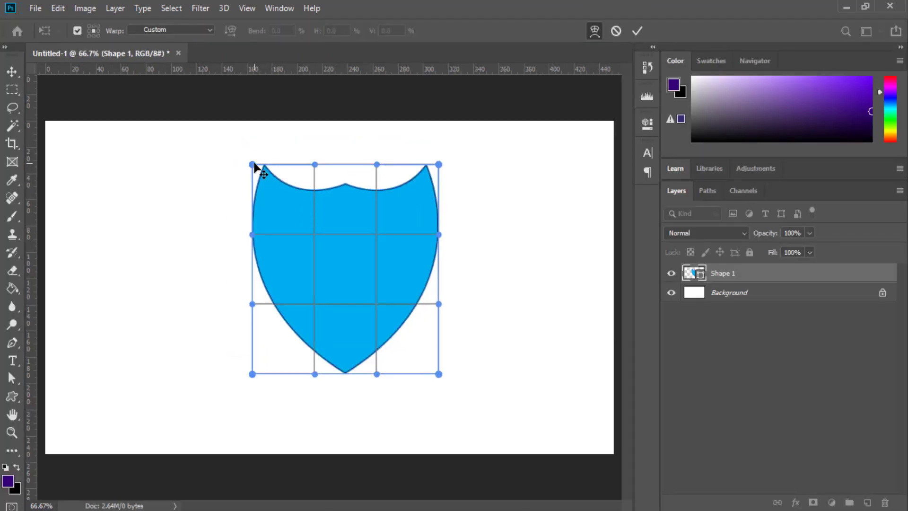
pyautogui.moveTo(254, 163); pyautogui.dragTo(149, 161)
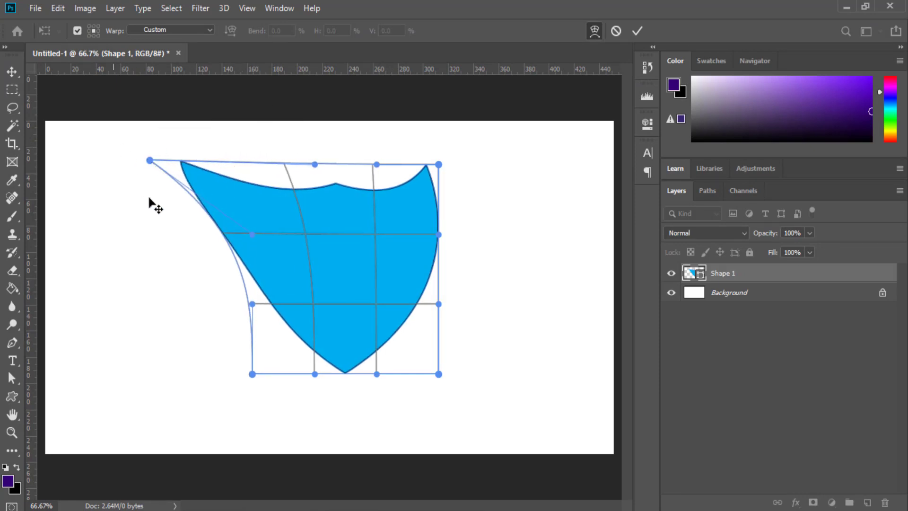
pyautogui.moveTo(439, 164); pyautogui.dragTo(561, 167)
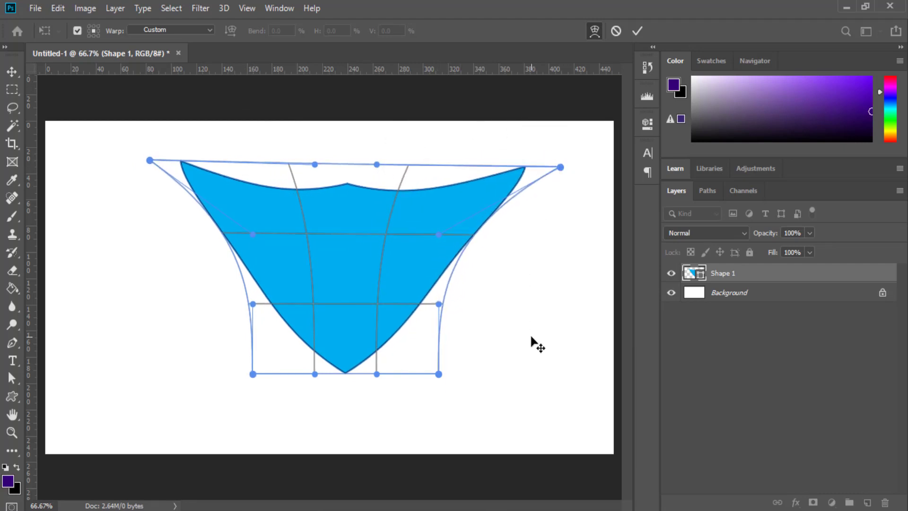
# Step: Bow the warp's upper edge upward, pull the shield's lower side handles inward, and apply the warp
pyautogui.moveTo(376, 165); pyautogui.dragTo(376, 130)
pyautogui.moveTo(314, 164); pyautogui.dragTo(321, 130)
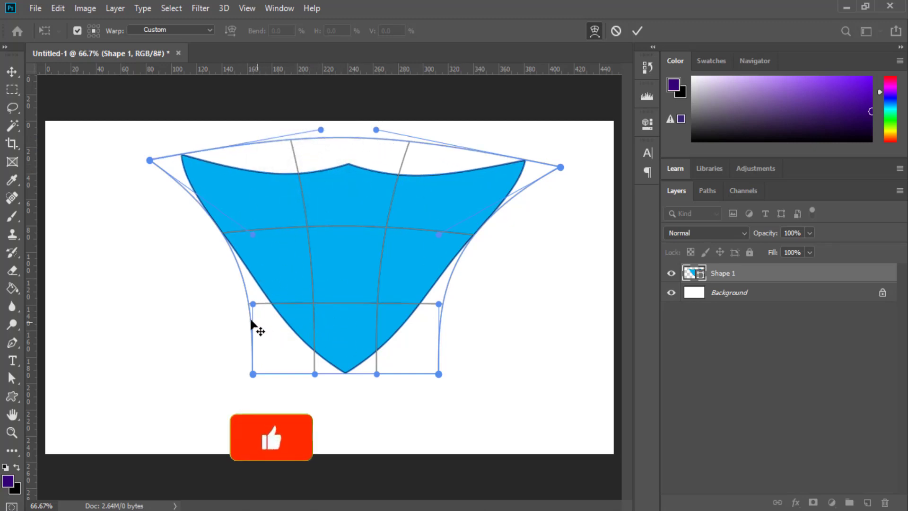
pyautogui.moveTo(254, 304); pyautogui.dragTo(299, 294)
pyautogui.moveTo(439, 307); pyautogui.dragTo(374, 295)
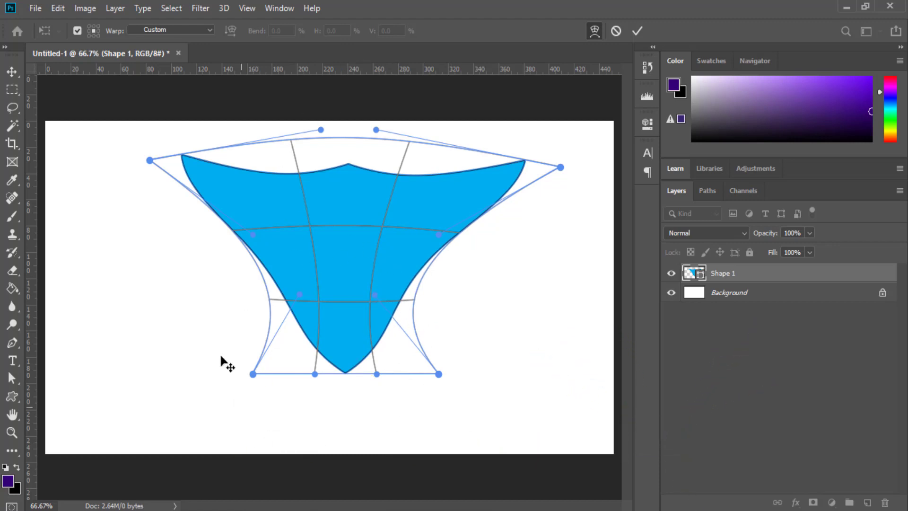
pyautogui.click(636, 30)
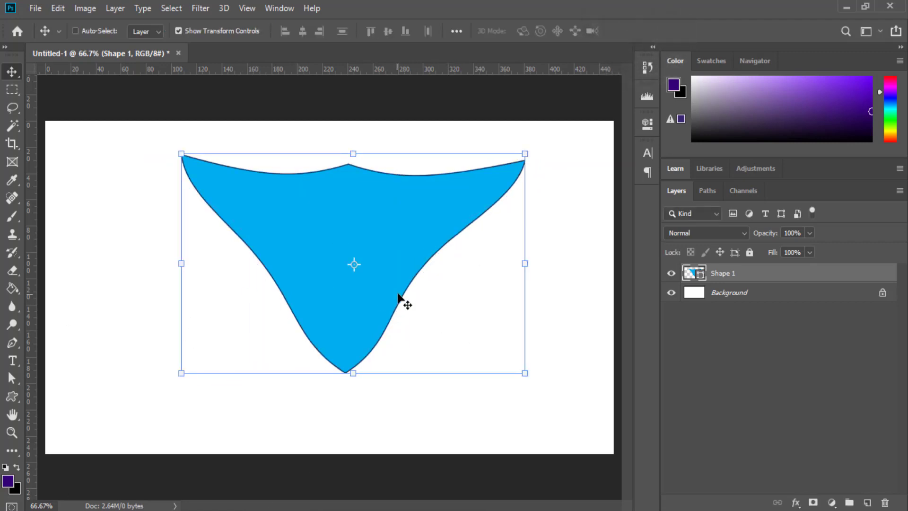
# Step: Scale the warped shield down to about 37% and place it in the upper-left area of the canvas
pyautogui.moveTo(525, 153); pyautogui.dragTo(242, 201)
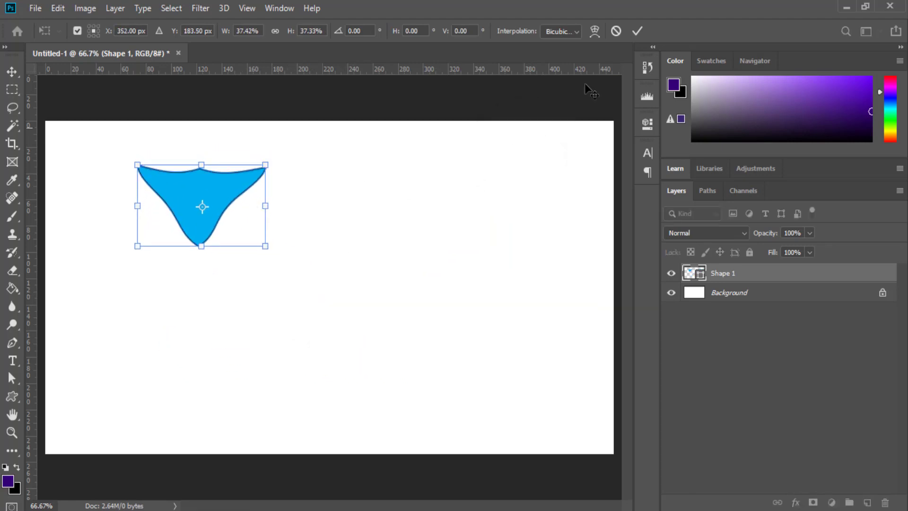
pyautogui.click(636, 32)
# Step: Deselect the shield layer and draw a rectangle about 399 by 172 px overlapping the shield's lower tip
pyautogui.press('u')
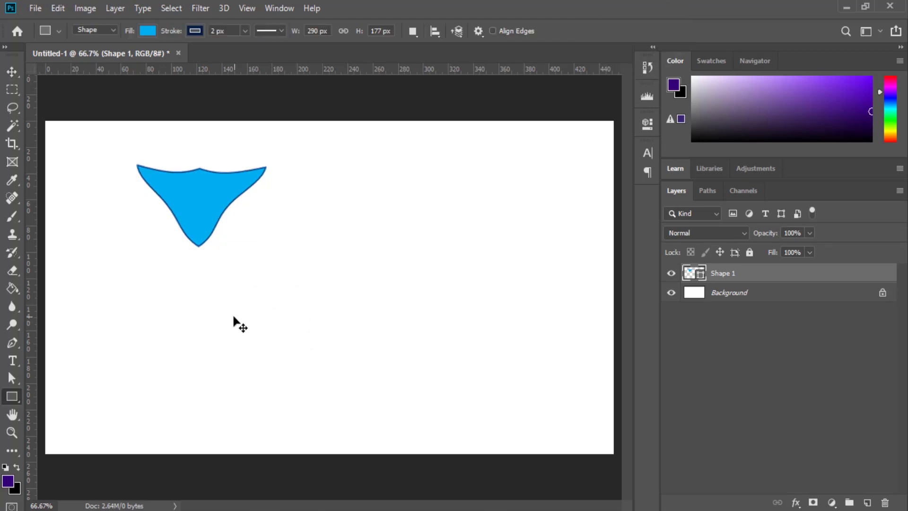
pyautogui.click(58, 8)
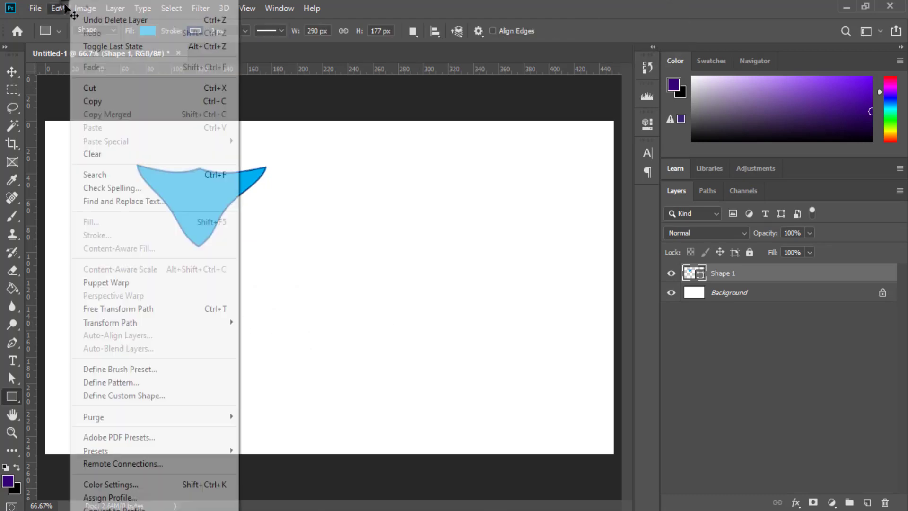
pyautogui.moveTo(152, 324)
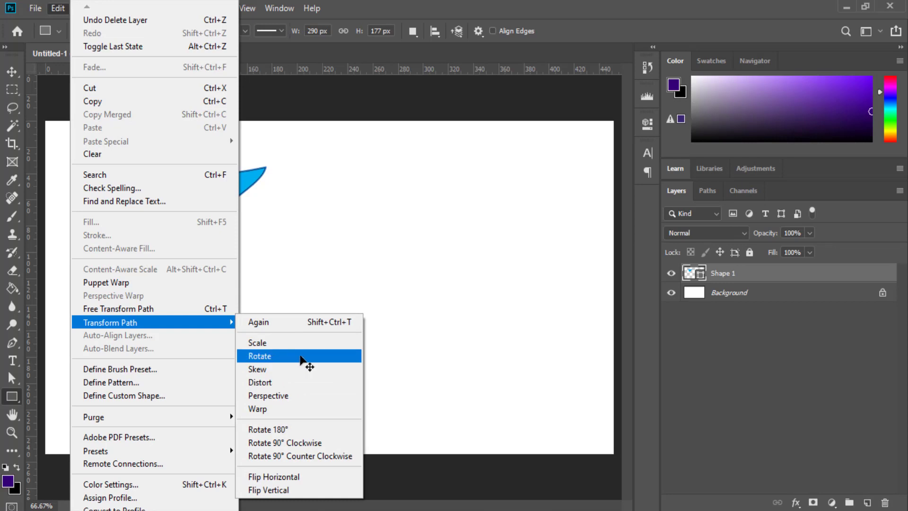
pyautogui.click(664, 368)
pyautogui.click(664, 368)
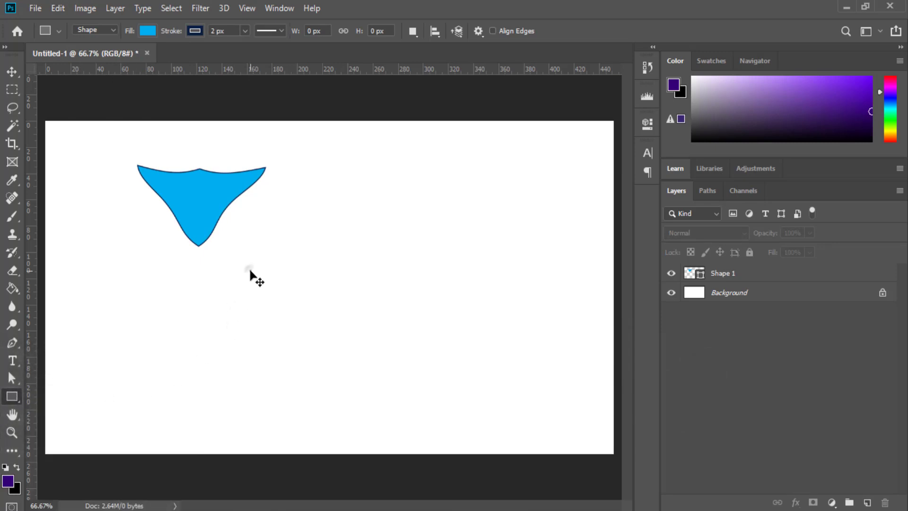
pyautogui.moveTo(251, 272)
pyautogui.mouseDown()
pyautogui.moveTo(281, 318)
pyautogui.moveTo(337, 308)
pyautogui.mouseUp()
pyautogui.moveTo(338, 311); pyautogui.dragTo(339, 312)
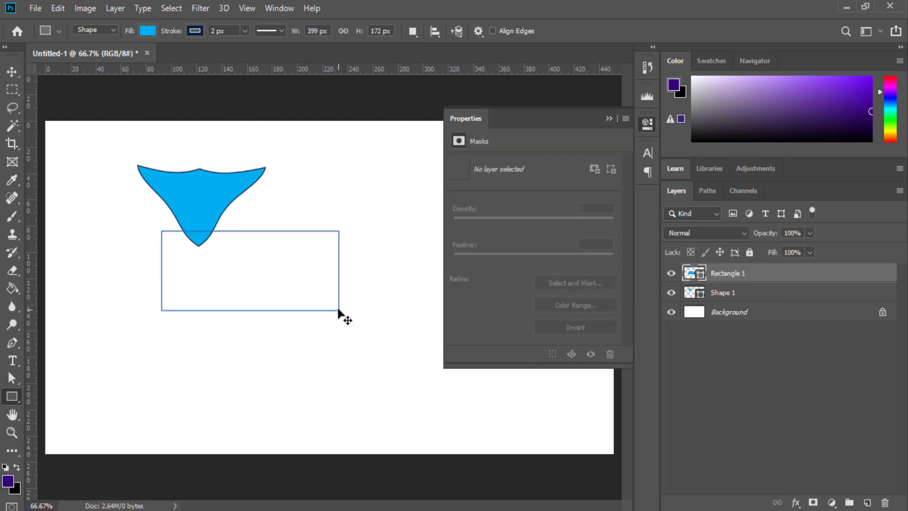
# Step: Give the rectangle a black fill and no stroke
pyautogui.click(459, 205)
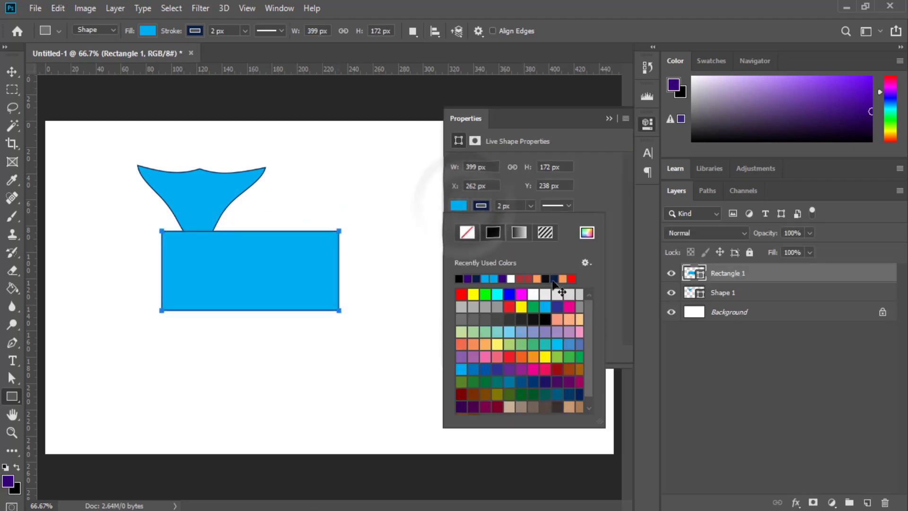
pyautogui.click(480, 230)
pyautogui.click(483, 206)
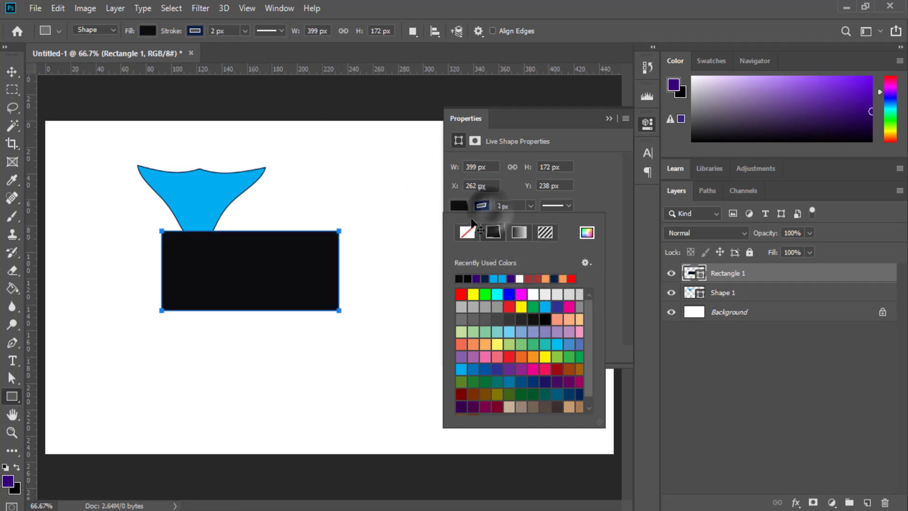
pyautogui.click(467, 233)
pyautogui.click(608, 119)
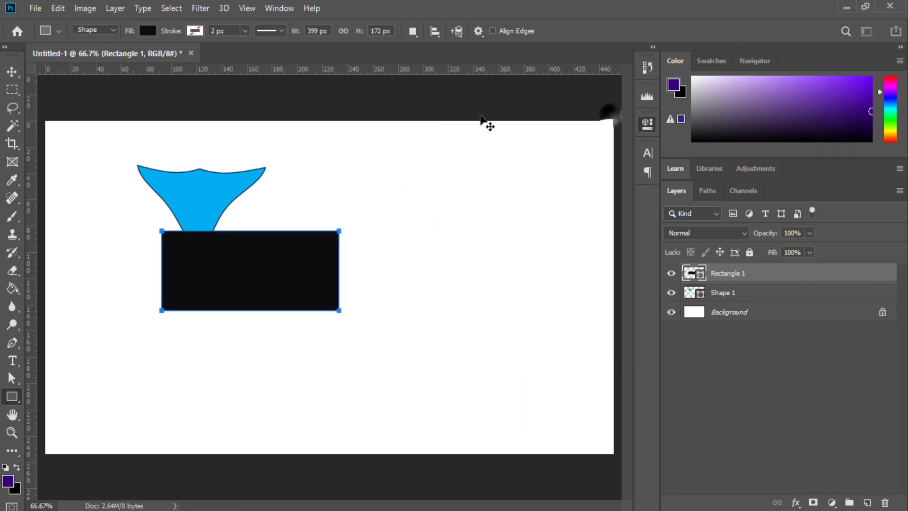
# Step: Move the black rectangle clear of the shield, down and to the right near the canvas's centre
pyautogui.click(10, 72)
pyautogui.moveTo(315, 274); pyautogui.dragTo(415, 306)
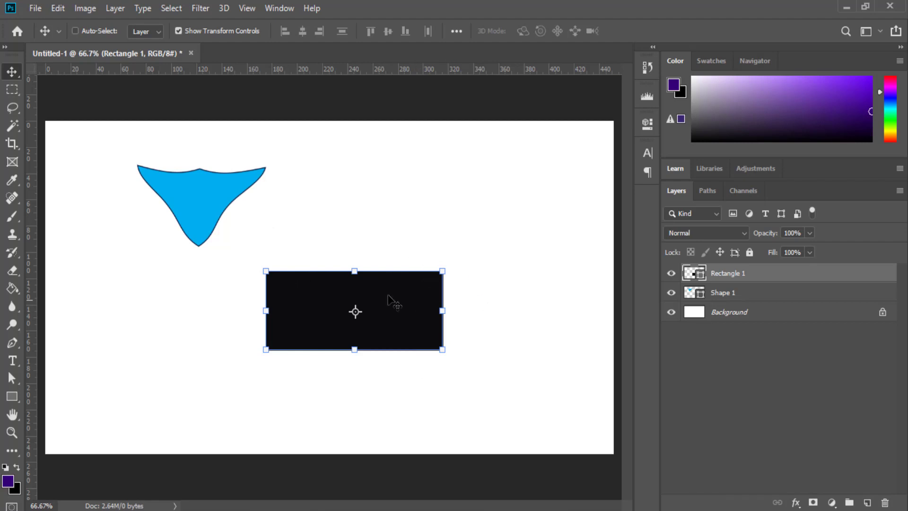
# Step: Try the Rotate transform on the black rectangle, turning it by about 132°, and cancel it
pyautogui.click(58, 9)
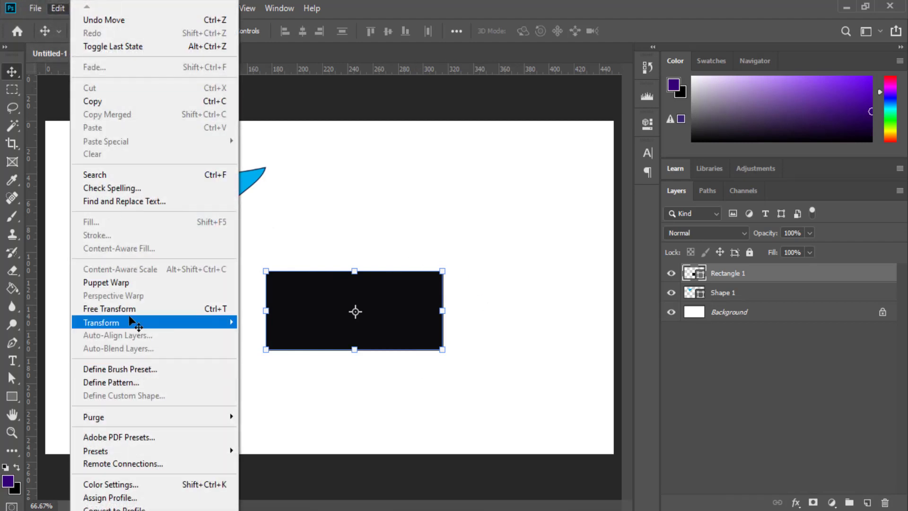
pyautogui.moveTo(129, 322)
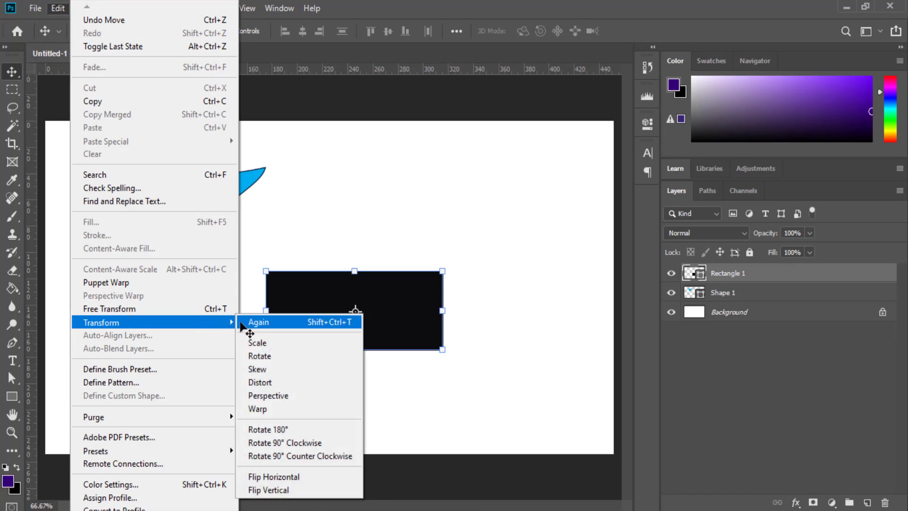
pyautogui.click(291, 357)
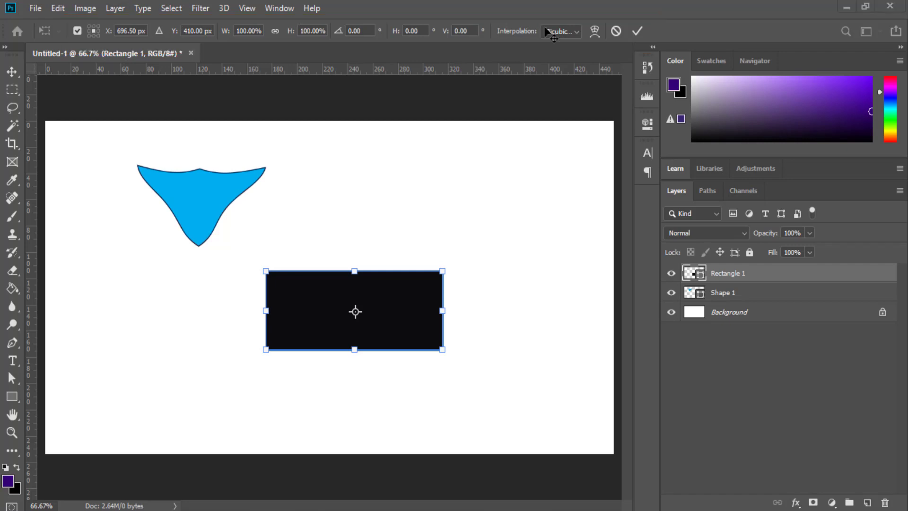
pyautogui.click(469, 229)
pyautogui.moveTo(260, 271); pyautogui.dragTo(464, 263)
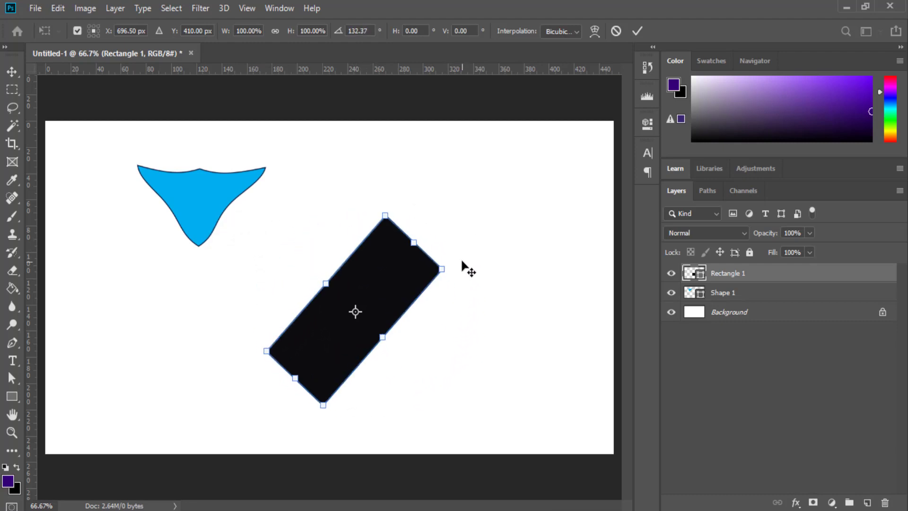
pyautogui.click(616, 31)
# Step: Scale the black rectangle with Free Transform from its upper-left corner to about 86% width and 79% height
pyautogui.click(59, 8)
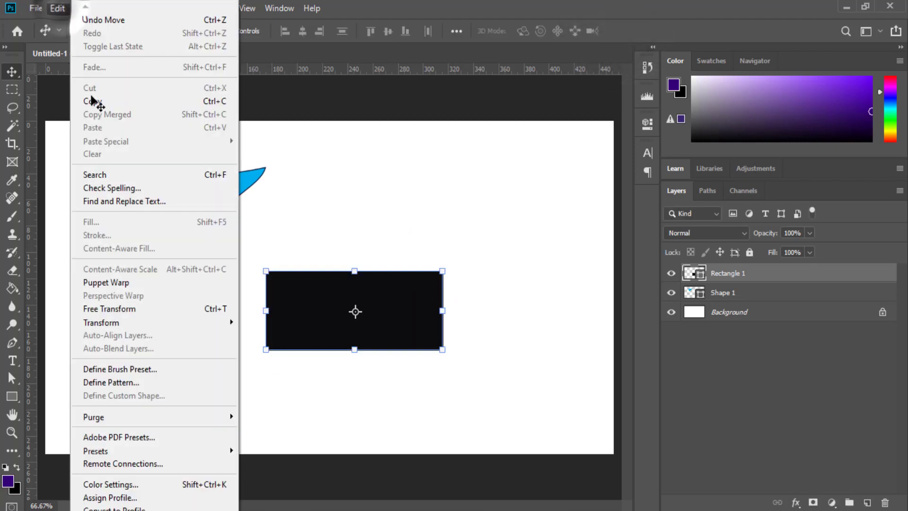
pyautogui.click(132, 313)
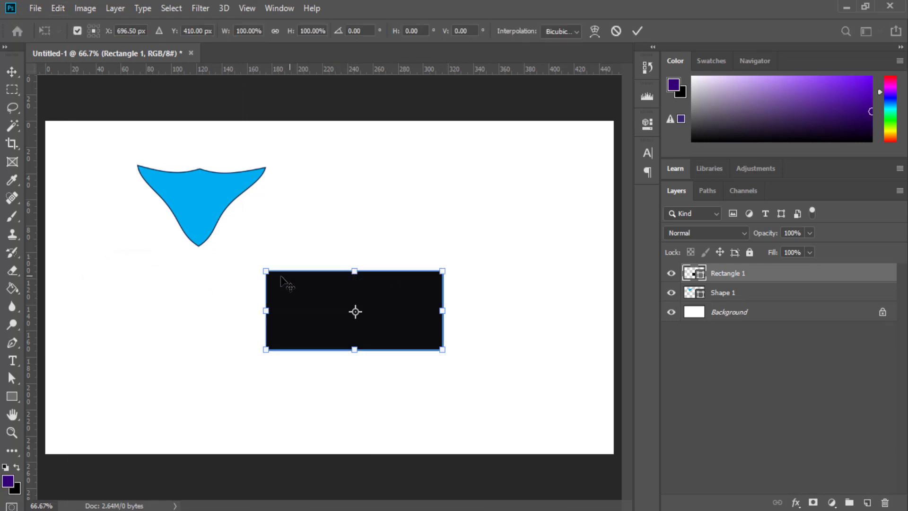
pyautogui.moveTo(266, 272); pyautogui.dragTo(290, 288)
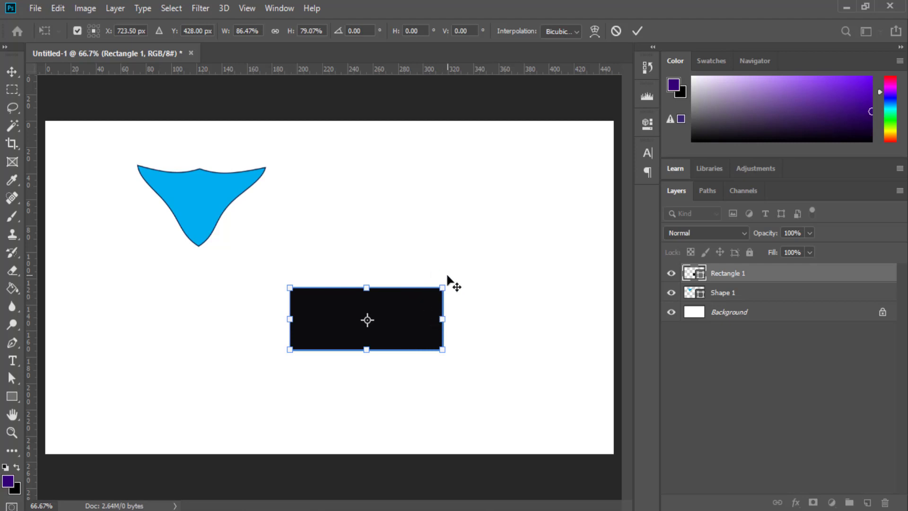
# Step: Switch the active transform to Rotate and turn the black rectangle freehand to about 118°
pyautogui.click(57, 8)
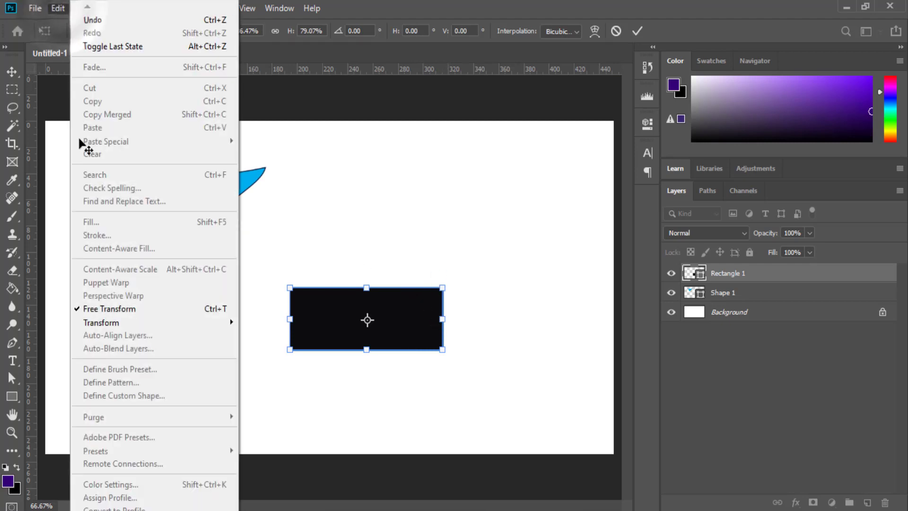
pyautogui.moveTo(137, 323)
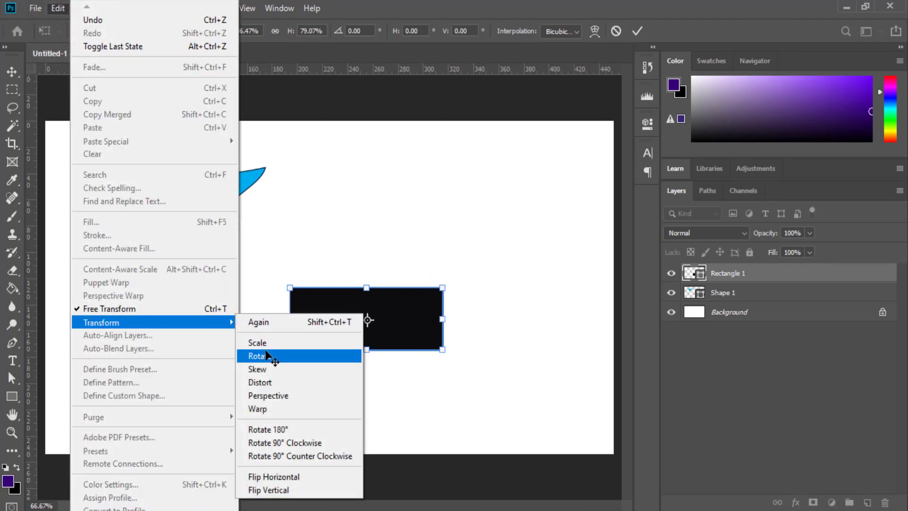
pyautogui.click(266, 356)
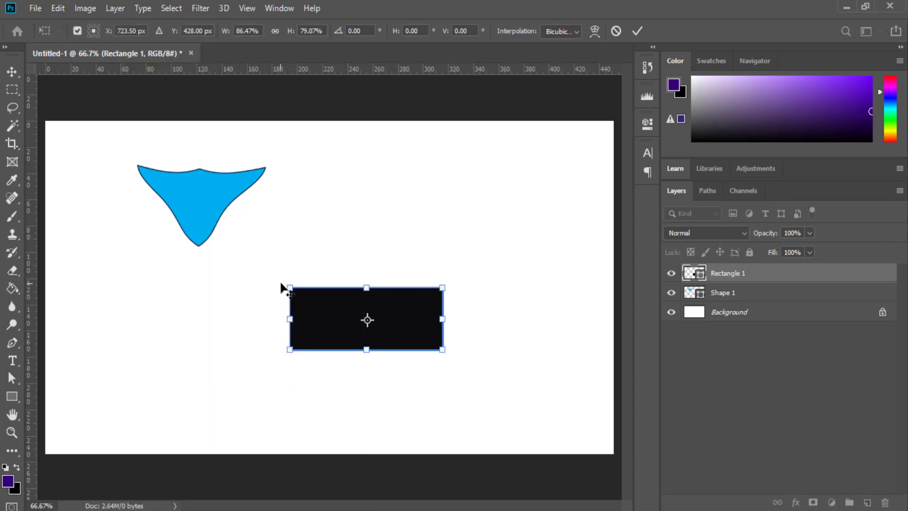
pyautogui.moveTo(284, 284); pyautogui.dragTo(478, 237)
pyautogui.moveTo(381, 221)
pyautogui.mouseDown()
pyautogui.moveTo(361, 219)
pyautogui.moveTo(397, 218)
pyautogui.moveTo(368, 215)
pyautogui.moveTo(377, 212)
pyautogui.moveTo(357, 227)
pyautogui.moveTo(381, 212)
pyautogui.mouseUp()
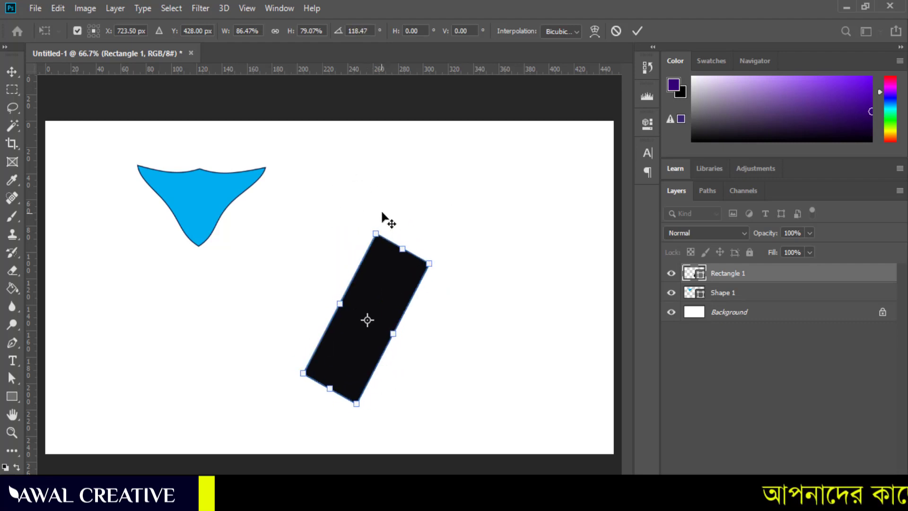
# Step: Try exact rotation angles of 150°, 90° and 45° on the black rectangle
pyautogui.click(355, 30)
pyautogui.write('150')
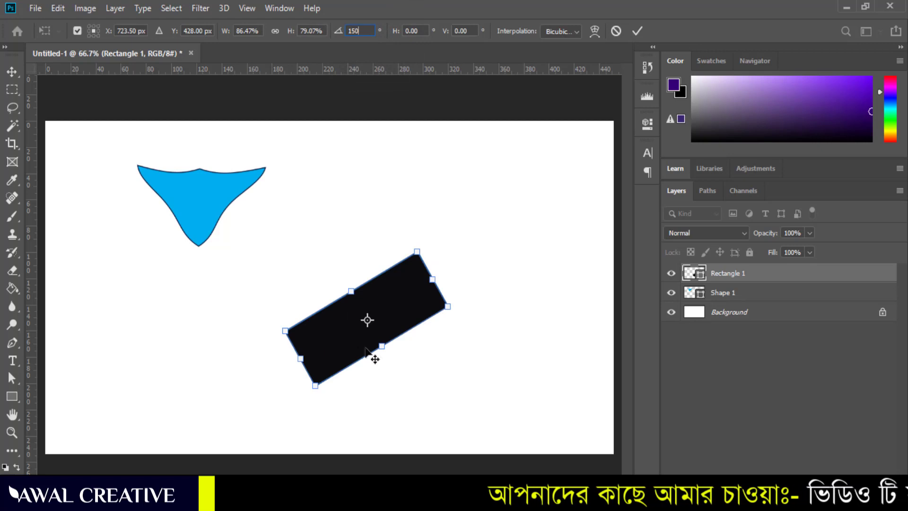
pyautogui.moveTo(369, 30); pyautogui.dragTo(331, 30)
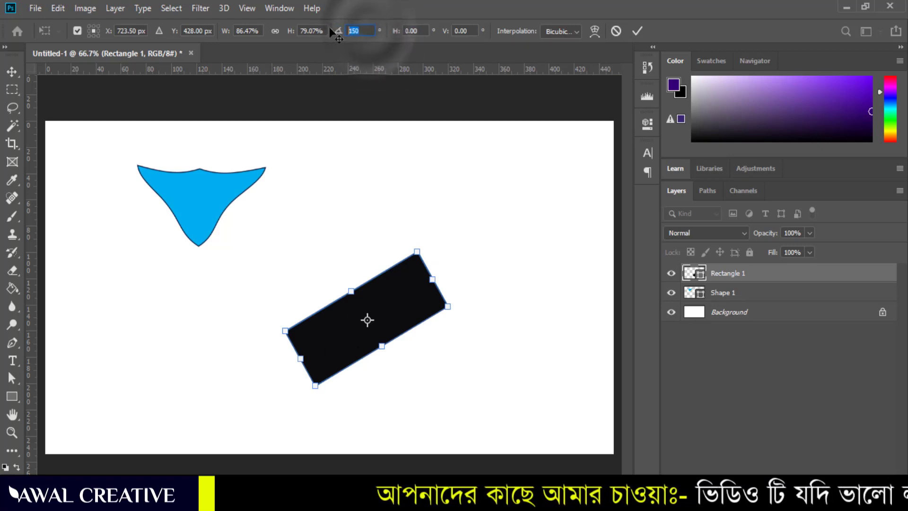
pyautogui.write('90')
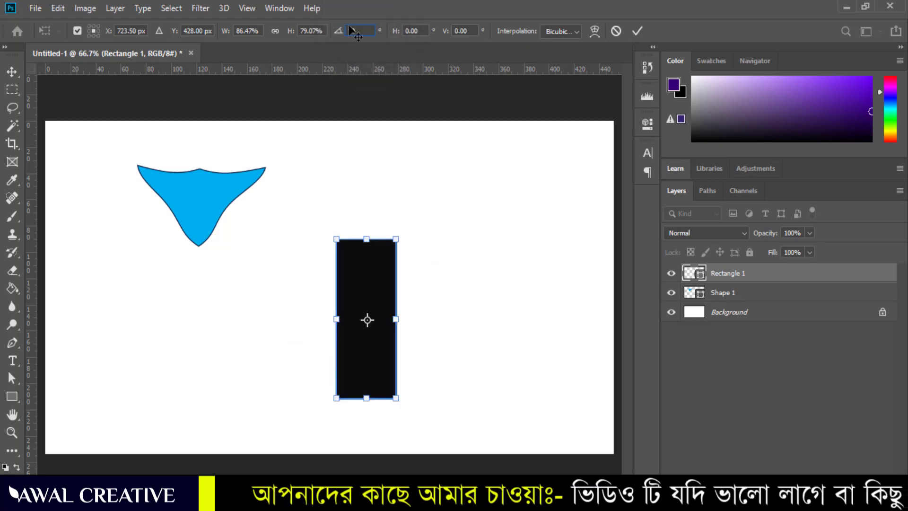
pyautogui.moveTo(357, 31); pyautogui.dragTo(298, 32)
pyautogui.write('45')
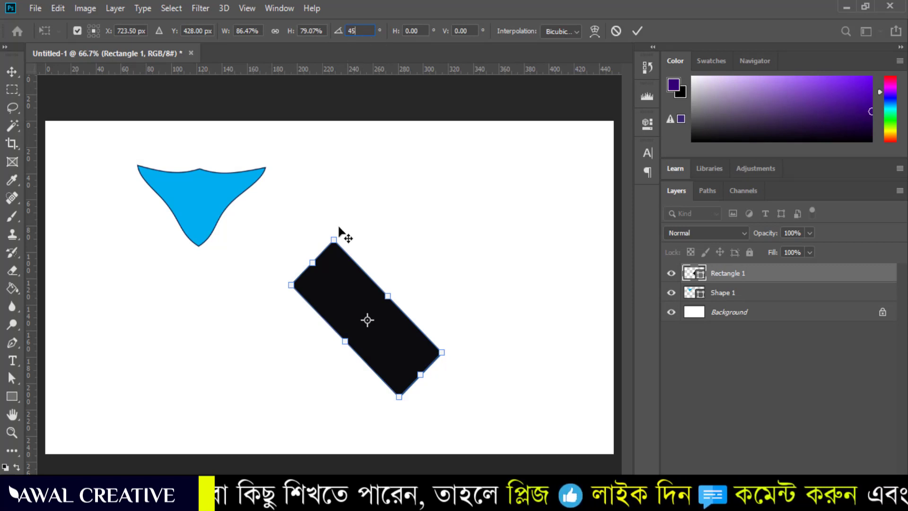
# Step: Rotate the black rectangle freehand to about 79° and cancel the whole transform
pyautogui.moveTo(334, 230); pyautogui.dragTo(401, 180)
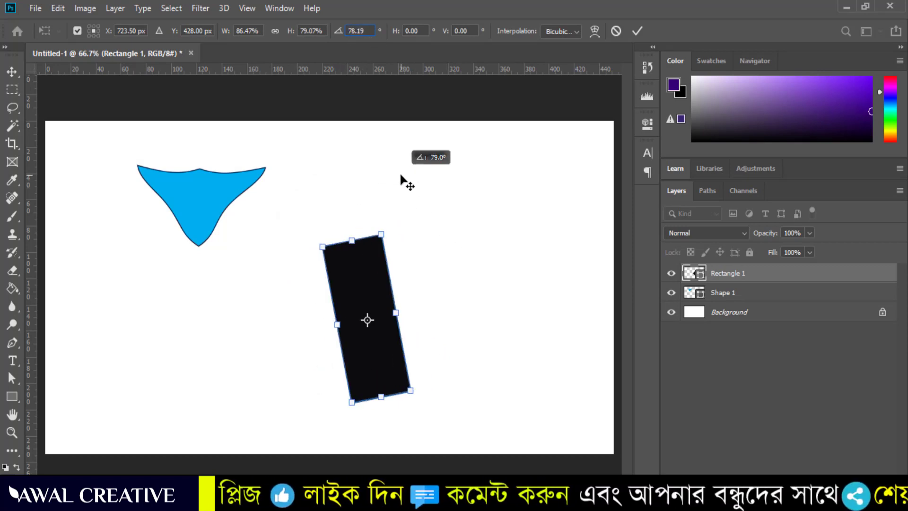
pyautogui.click(615, 31)
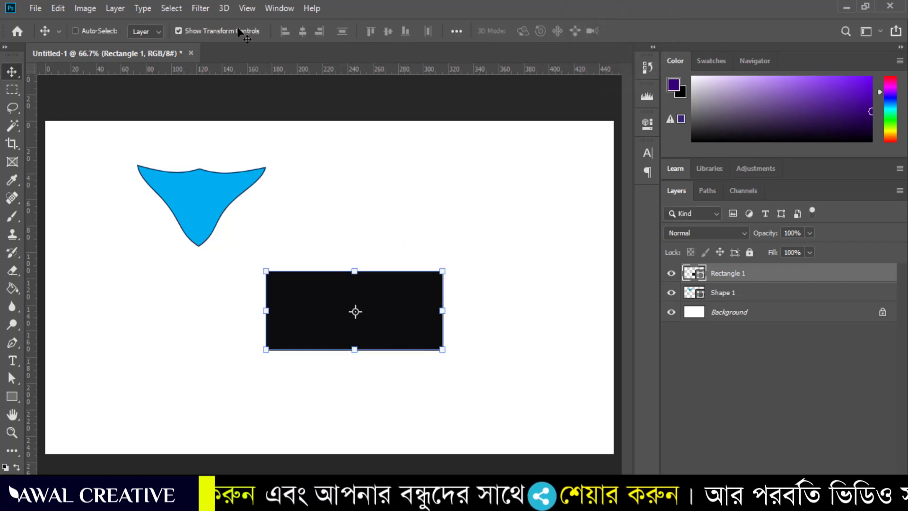
# Step: Review the Transform commands without applying any, and deselect the rectangle layer
pyautogui.click(58, 9)
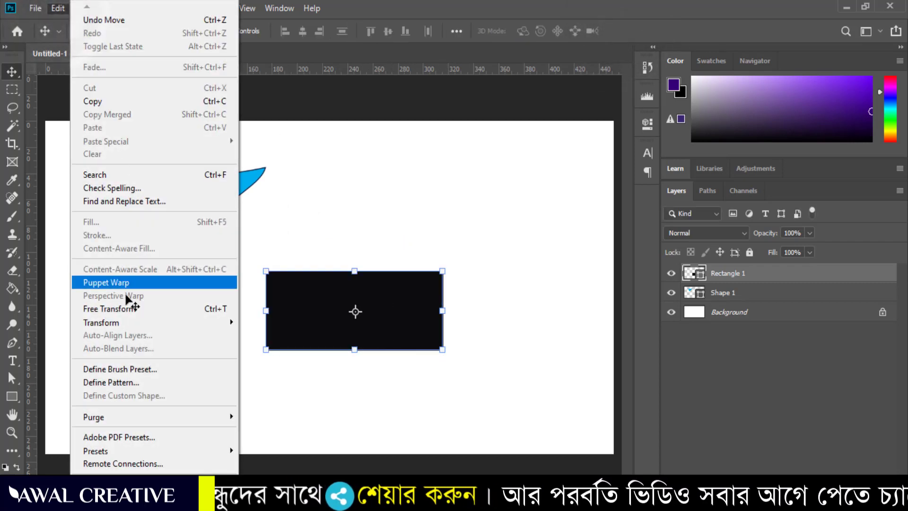
pyautogui.moveTo(138, 323)
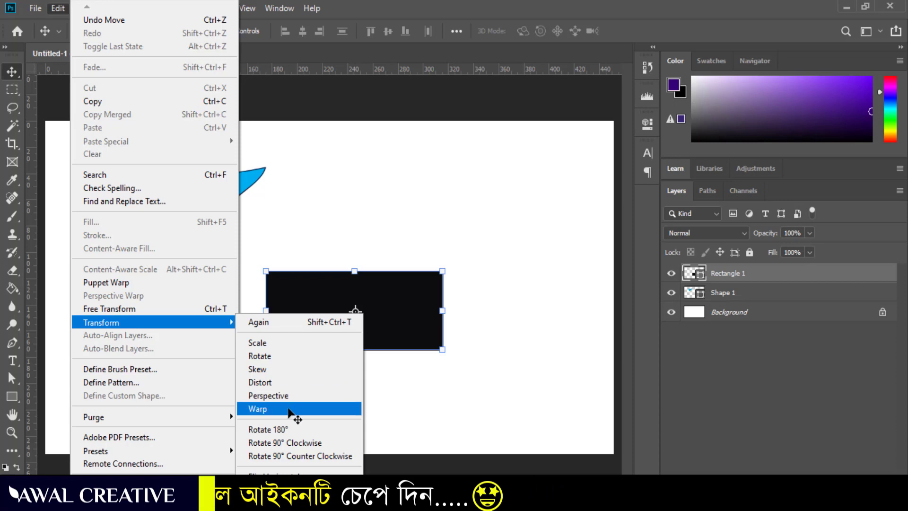
pyautogui.click(721, 385)
pyautogui.click(721, 387)
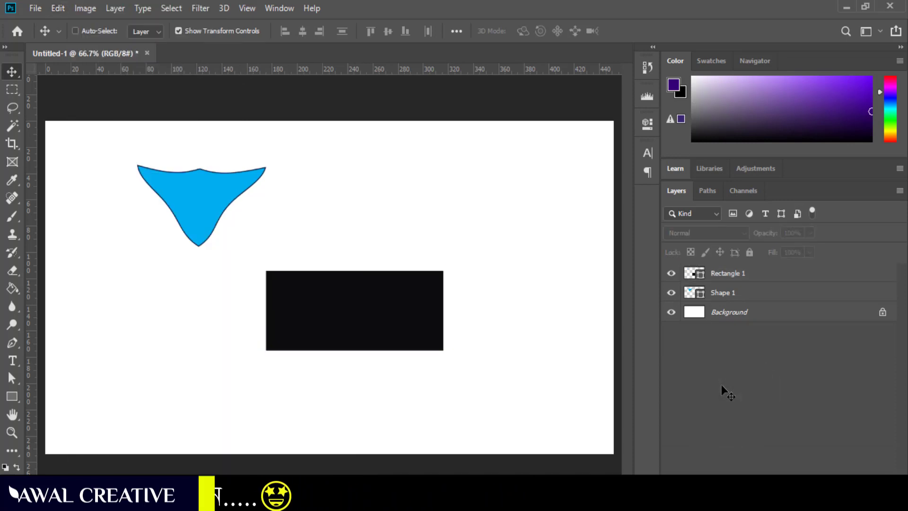